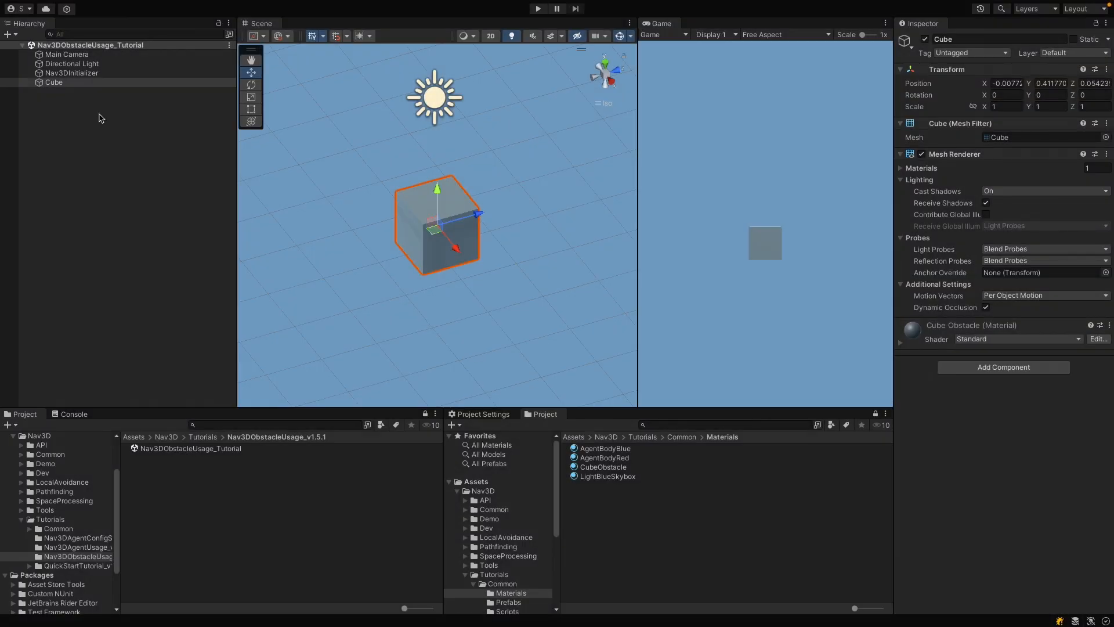
# Step: Add a Nav 3D Obstacle component to the Cube object
pyautogui.click(77, 74)
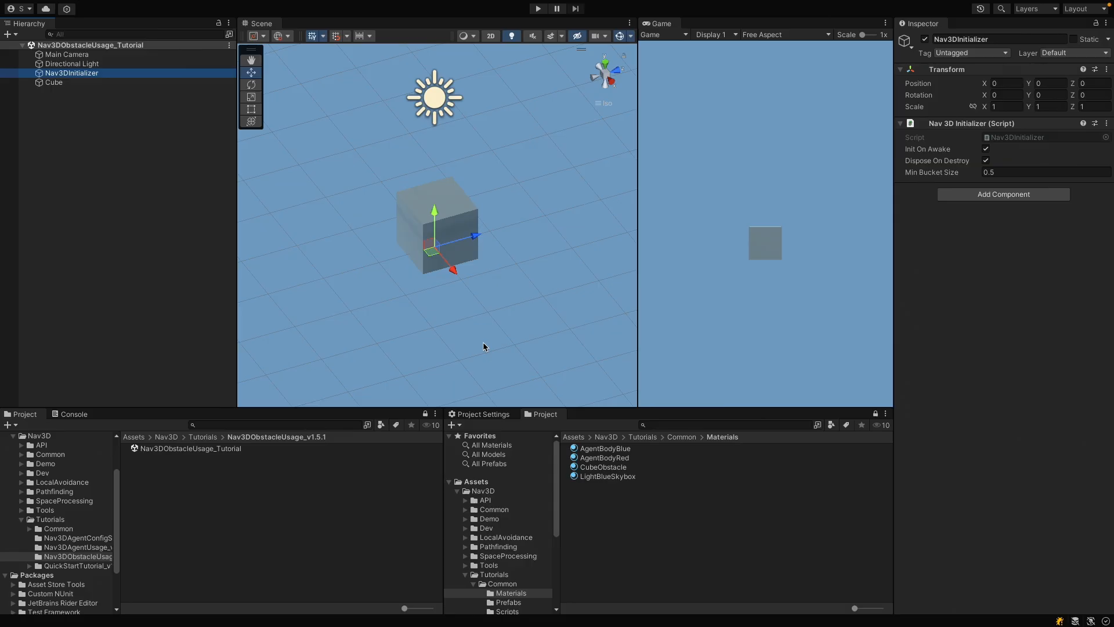
pyautogui.click(58, 83)
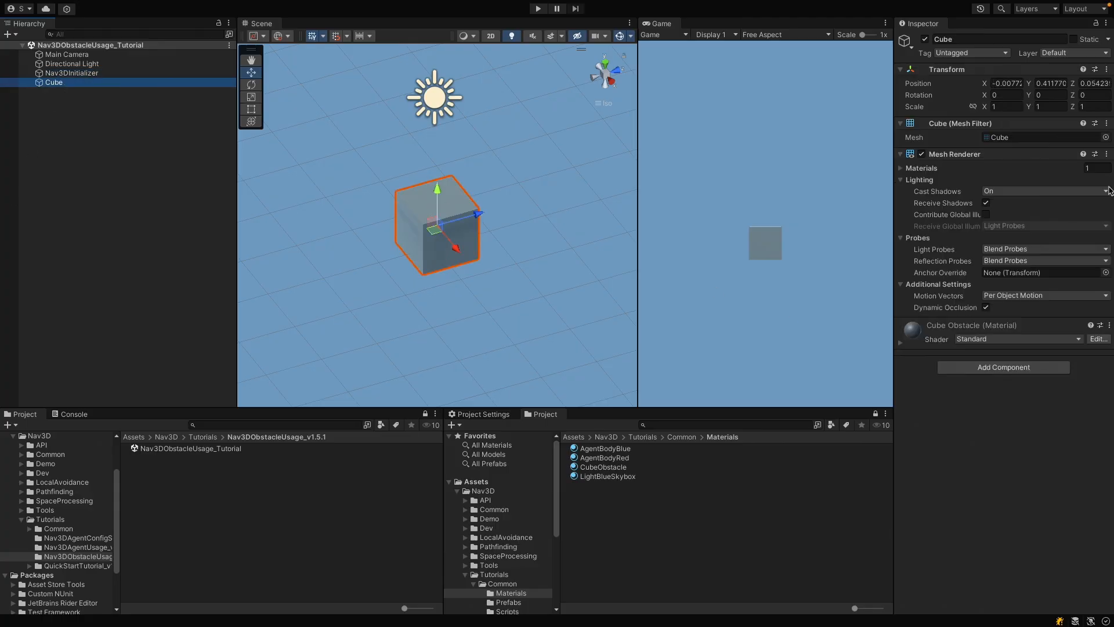
pyautogui.click(1021, 367)
pyautogui.write('Nav')
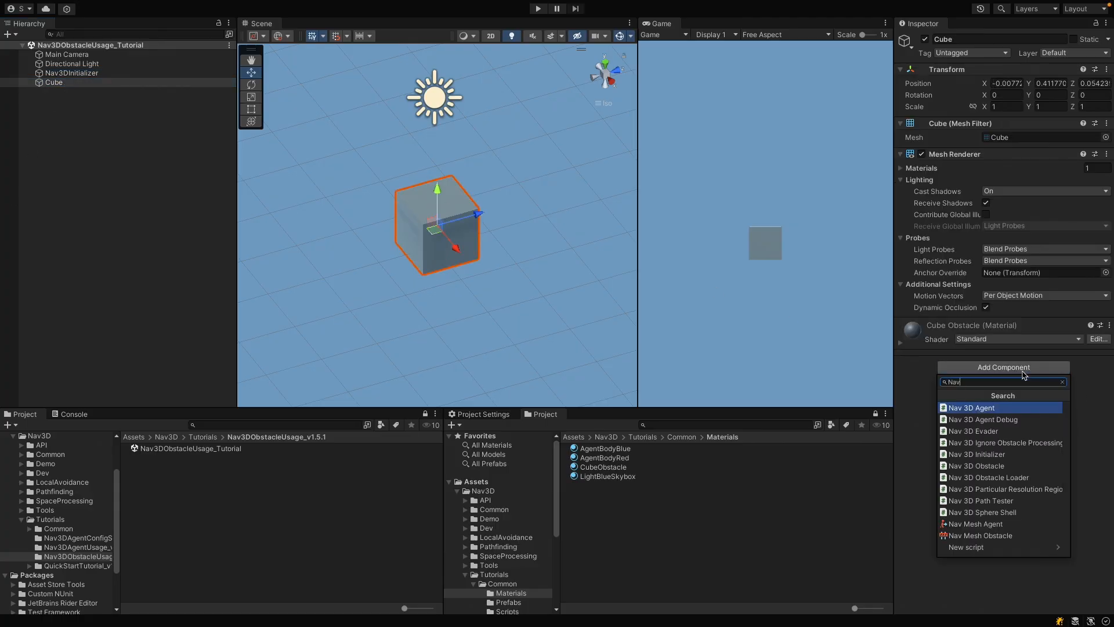
pyautogui.press('Down')
pyautogui.press('Down')
pyautogui.press('Down')
pyautogui.press('Down')
pyautogui.press('Down')
pyautogui.press('Return')
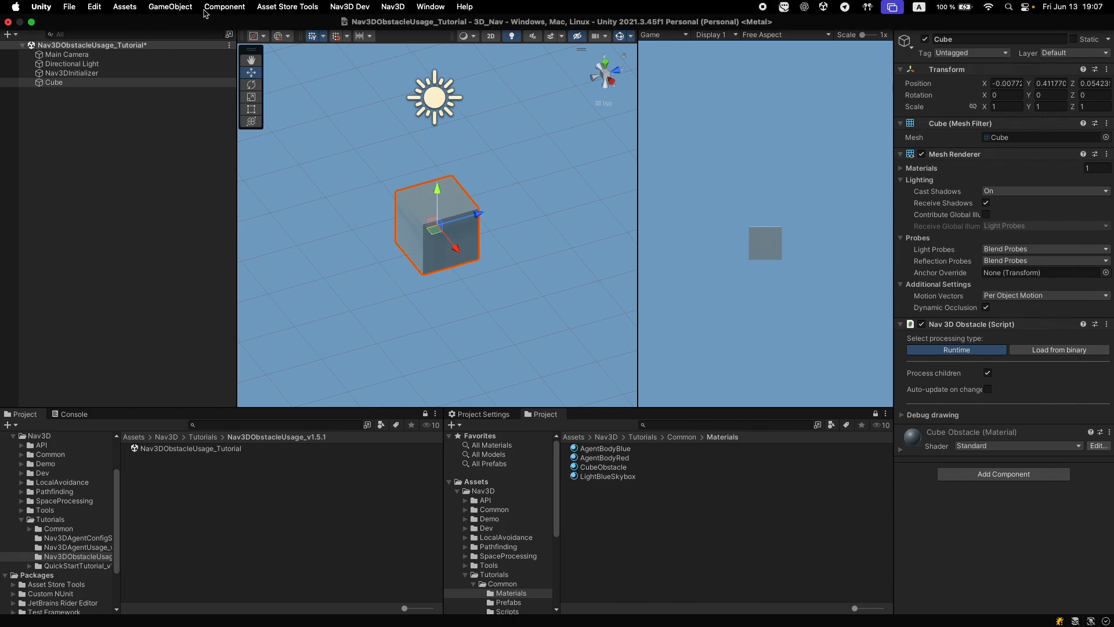
# Step: Create an empty game object and name it PathTester
pyautogui.click(179, 6)
pyautogui.click(173, 24)
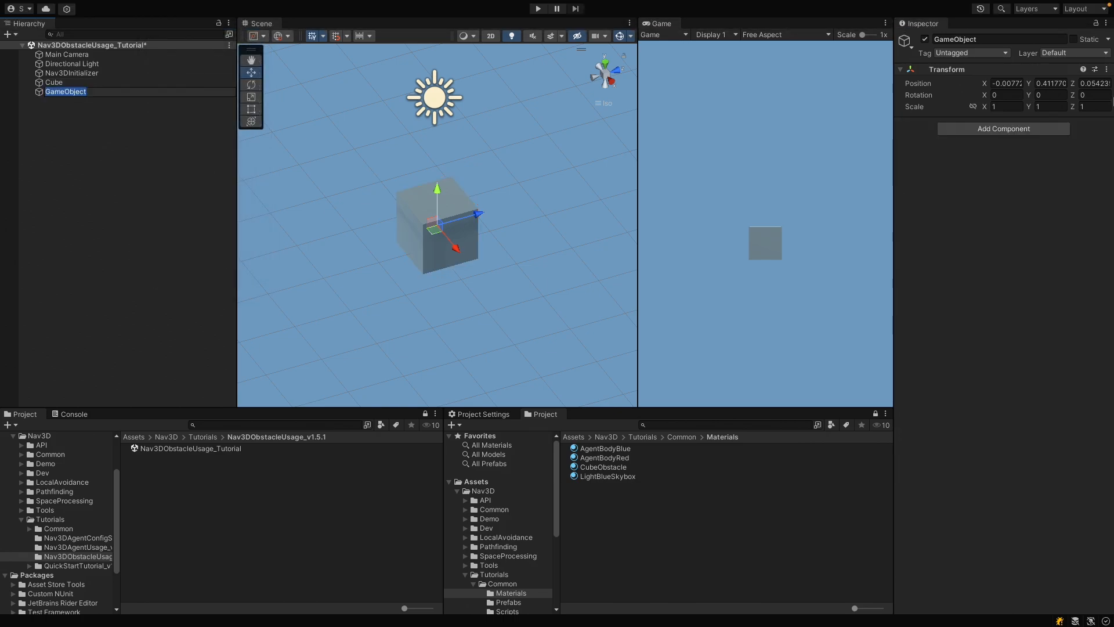
pyautogui.click(1033, 41)
pyautogui.write('PathT')
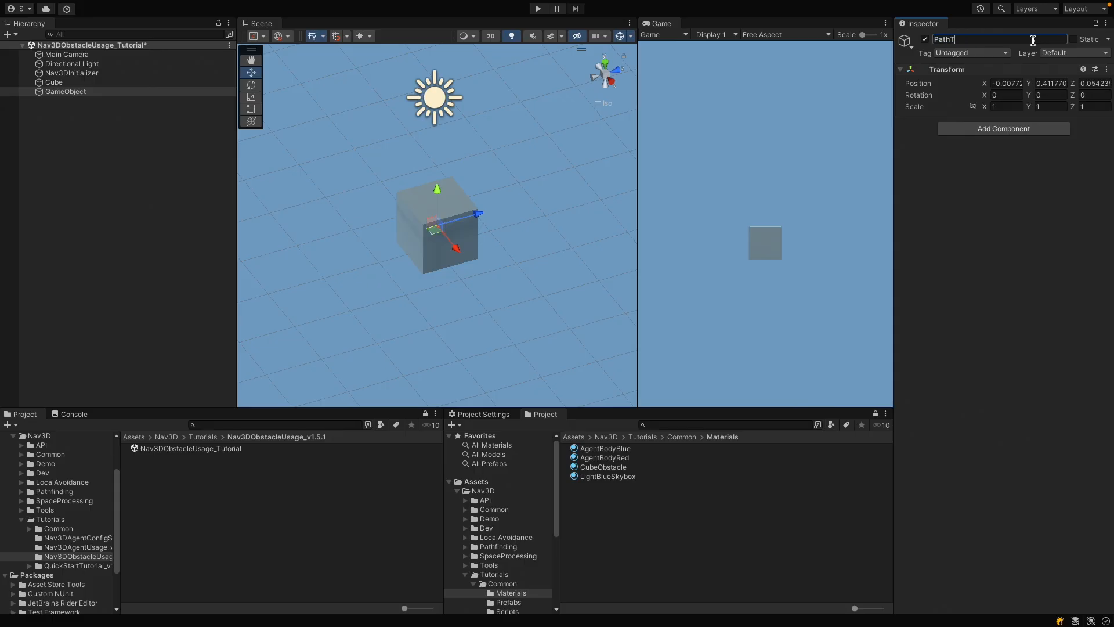
pyautogui.write('ester')
# Step: Set the PathTester object's position to 0, 0, 0
pyautogui.click(1024, 83)
pyautogui.write('0')
pyautogui.click(1042, 83)
pyautogui.write('0')
pyautogui.click(1091, 82)
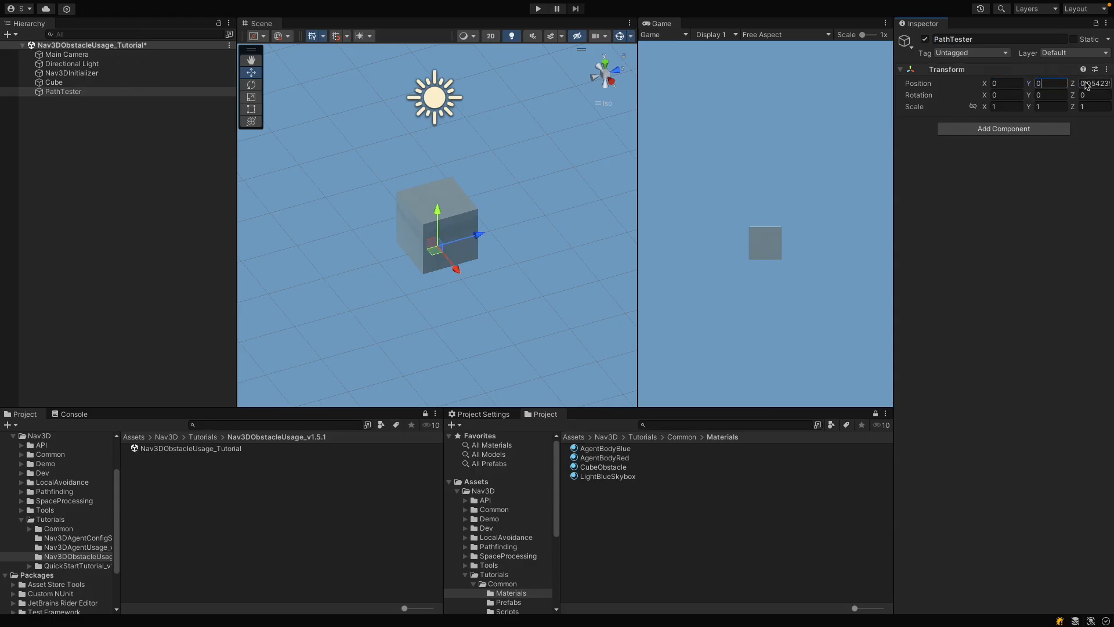
pyautogui.write('0')
# Step: Add a Nav 3D Path Tester component to the PathTester object
pyautogui.click(1026, 129)
pyautogui.write('Nav')
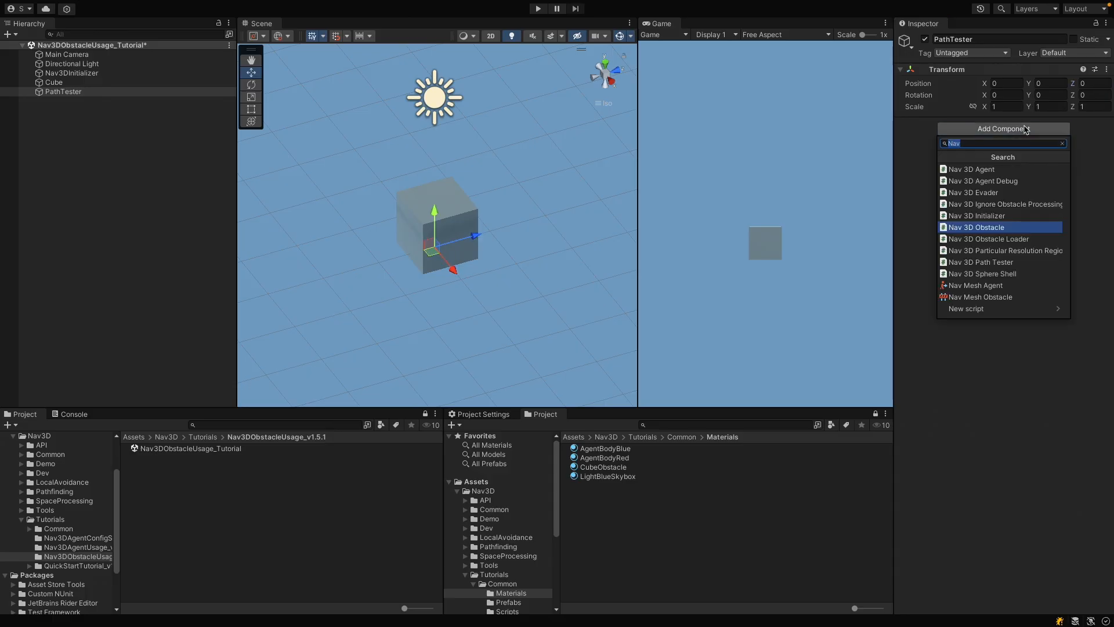
pyautogui.write('3D')
pyautogui.press('Down')
pyautogui.press('Down')
pyautogui.press('Down')
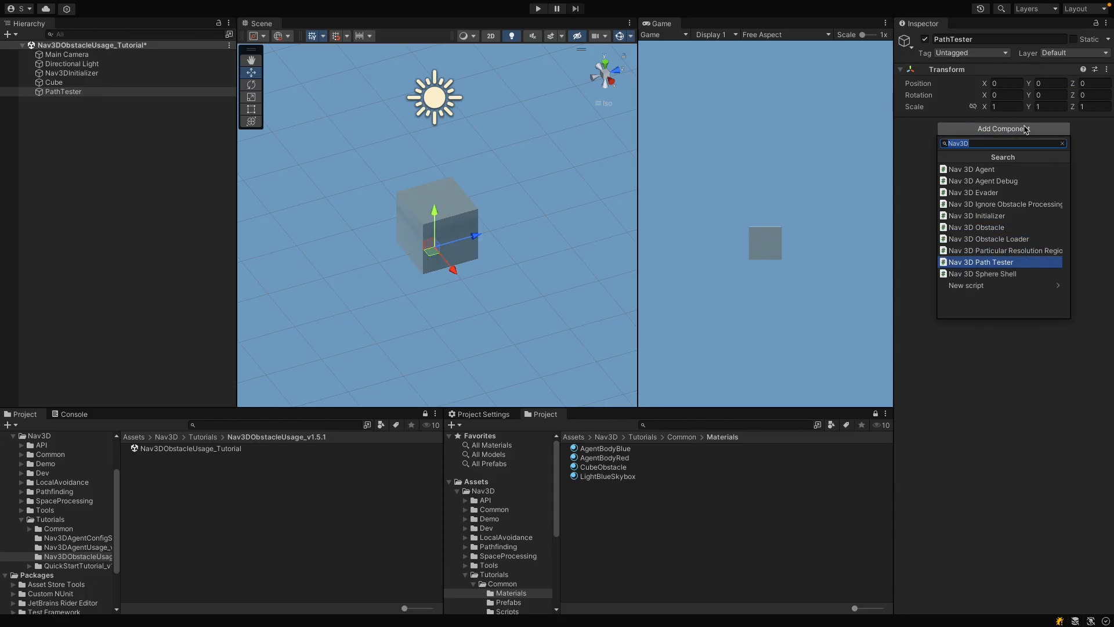
pyautogui.press('Return')
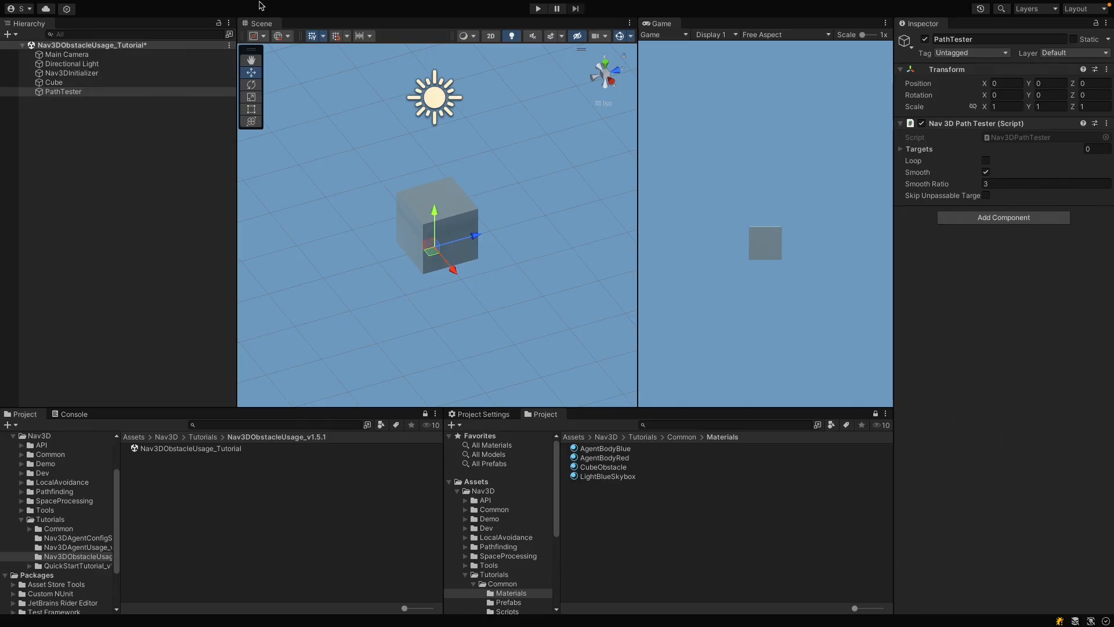
# Step: Create another empty game object and name it Point1
pyautogui.moveTo(255, 3)
pyautogui.click(170, 6)
pyautogui.click(171, 23)
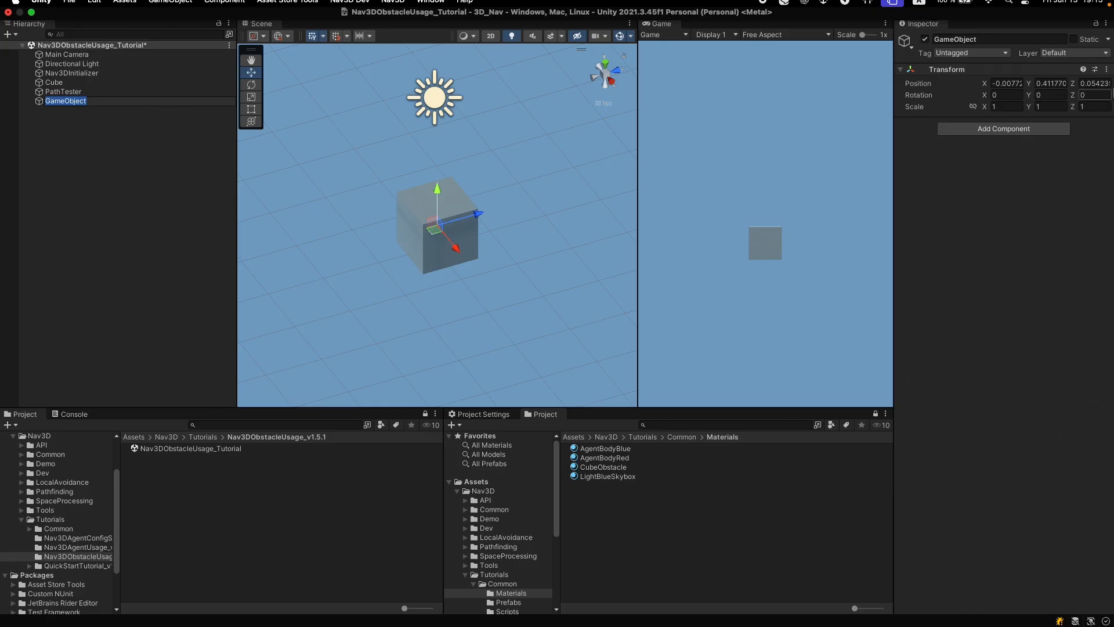
pyautogui.click(1048, 39)
pyautogui.write('Po')
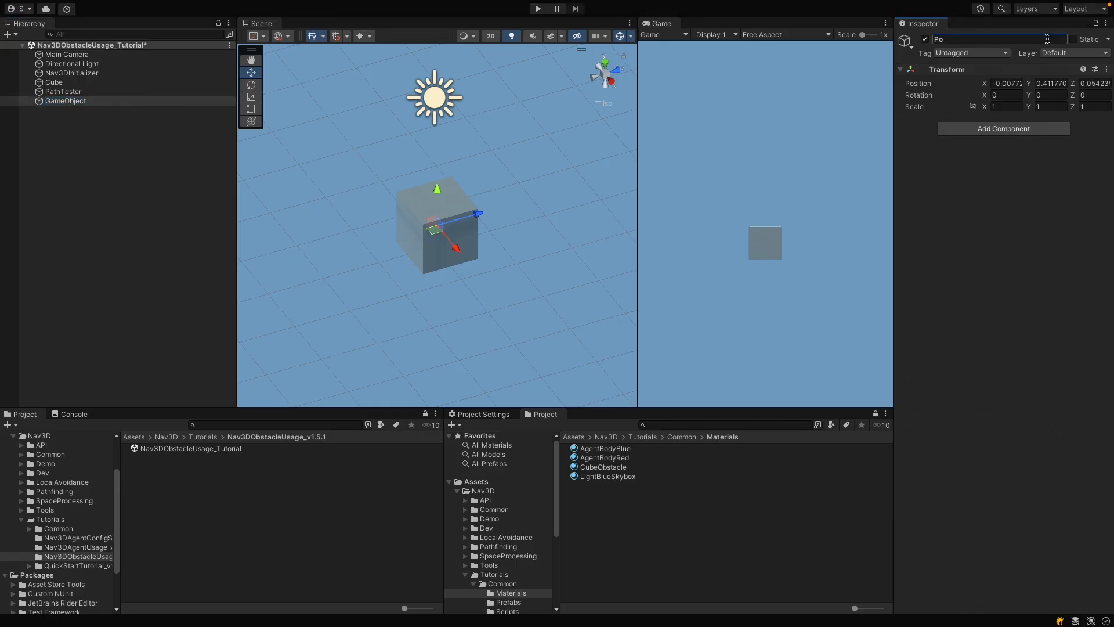
pyautogui.write('int1')
pyautogui.press('Return')
# Step: Give Point1 a blue label icon and move it along the Z axis to about -1.44, beside the cube
pyautogui.click(912, 46)
pyautogui.click(928, 71)
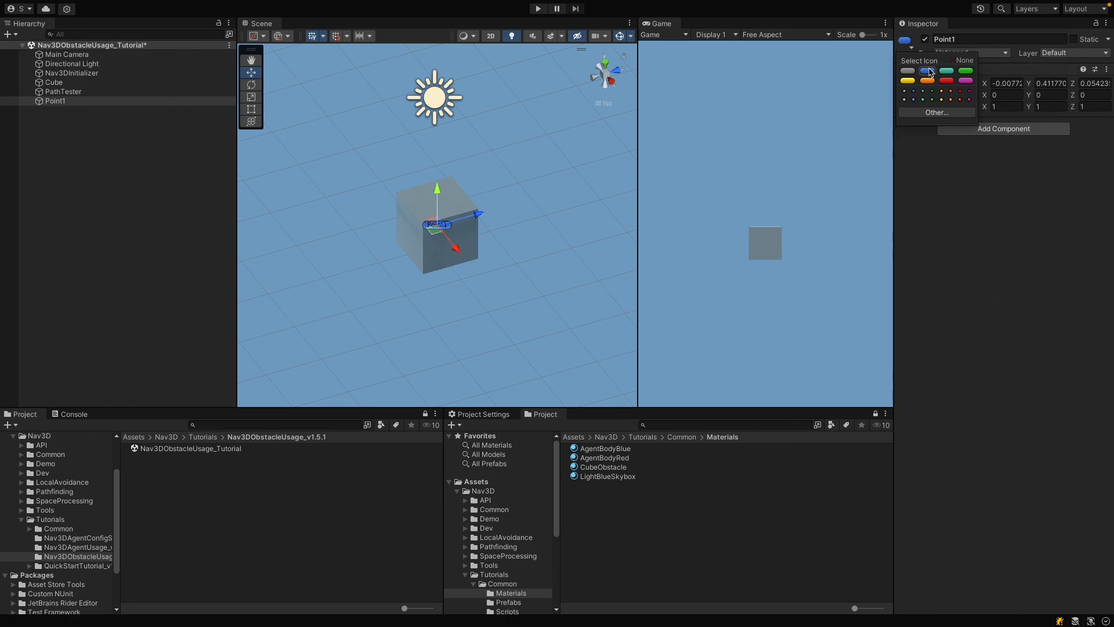
pyautogui.moveTo(477, 214); pyautogui.dragTo(395, 240)
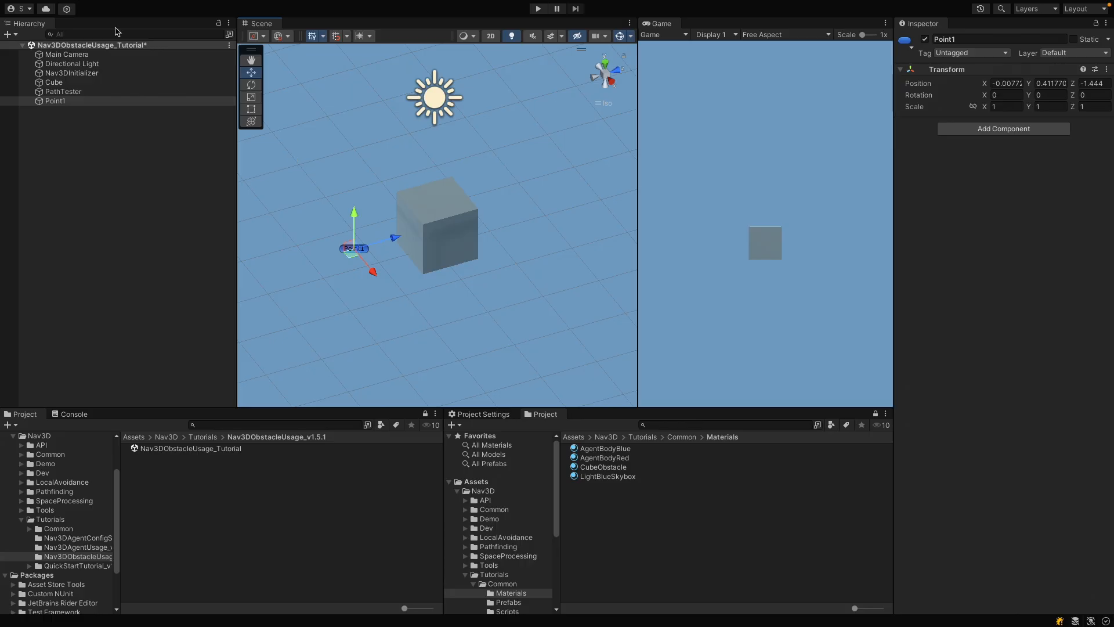
# Step: Duplicate Point1 as Point2 and move the copy along the Z axis to about 1.65, on the cube's opposite side
pyautogui.click(87, 102)
pyautogui.hotkey('ctrl', 'd')
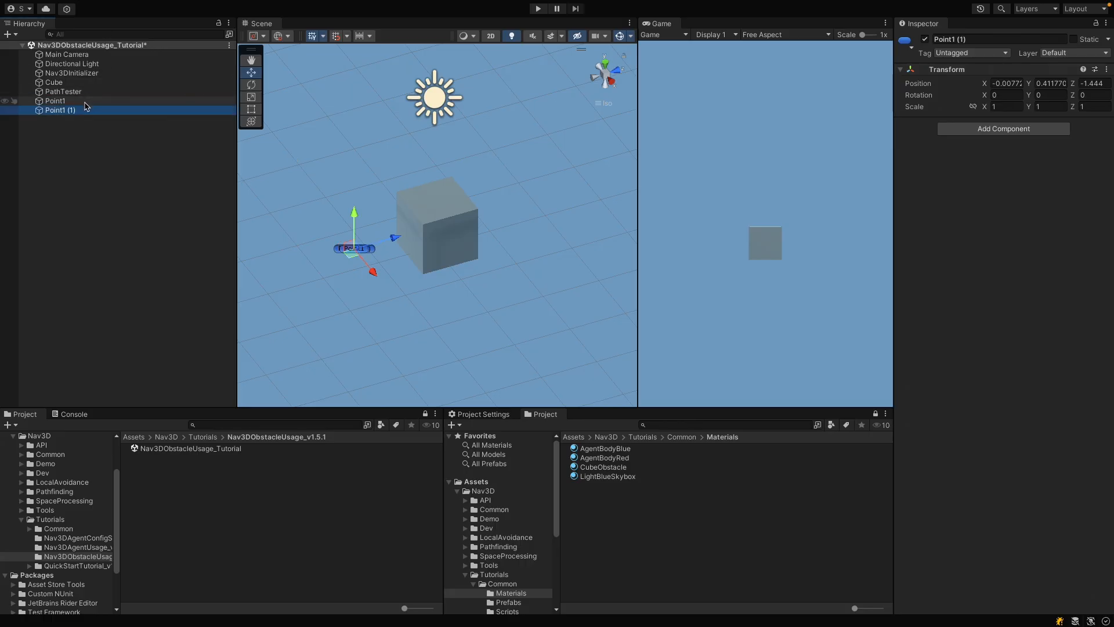
pyautogui.moveTo(956, 40); pyautogui.dragTo(980, 40)
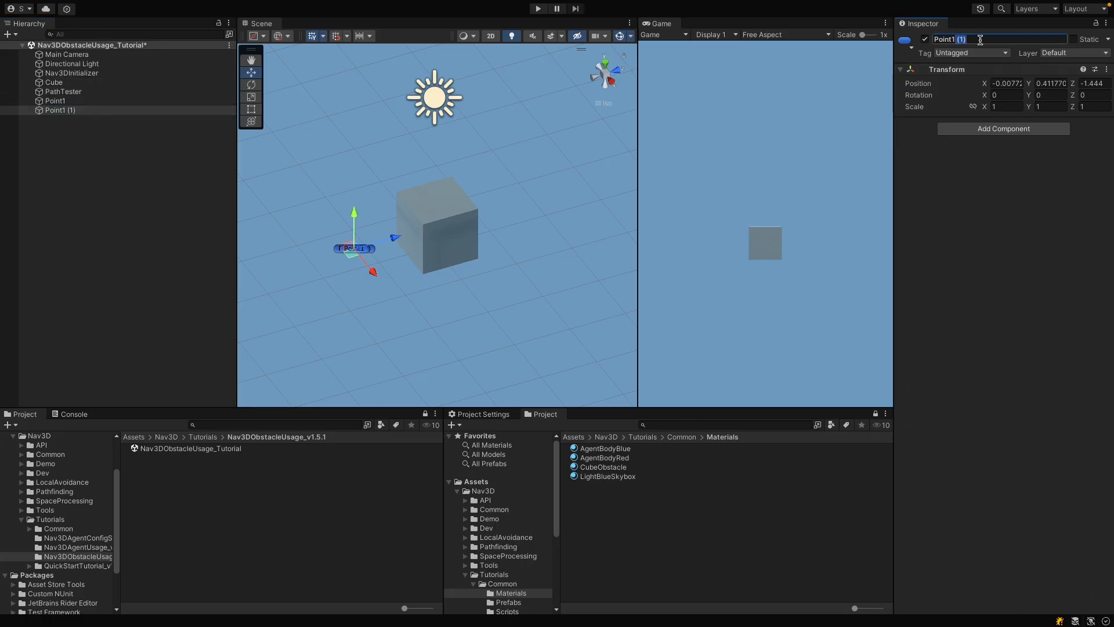
pyautogui.press('BackSpace')
pyautogui.press('BackSpace')
pyautogui.press('BackSpace')
pyautogui.write('2')
pyautogui.press('Return')
pyautogui.moveTo(395, 238); pyautogui.dragTo(567, 188)
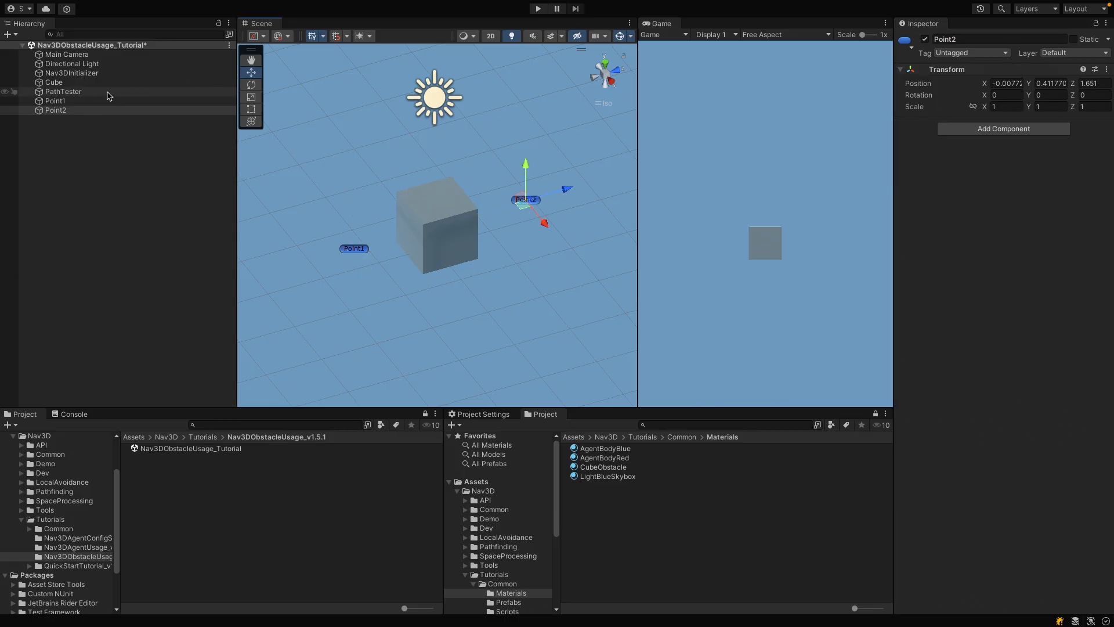
# Step: Set the PathTester's target count to 2 and assign Point1 as Element 0 and Point2 as Element 1
pyautogui.click(109, 93)
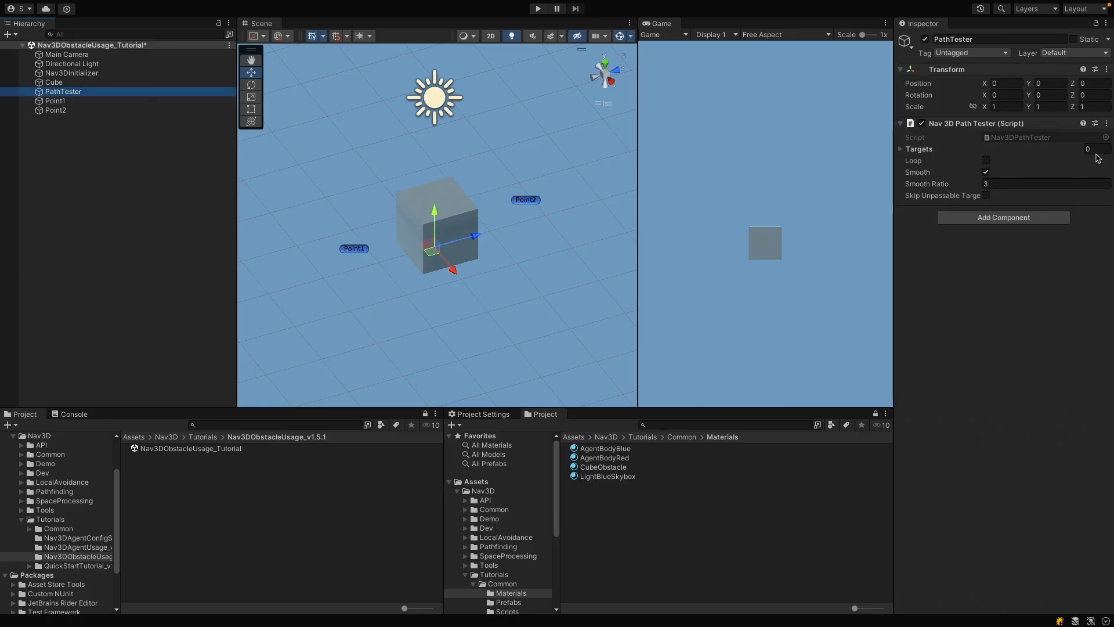
pyautogui.click(1092, 149)
pyautogui.write('2')
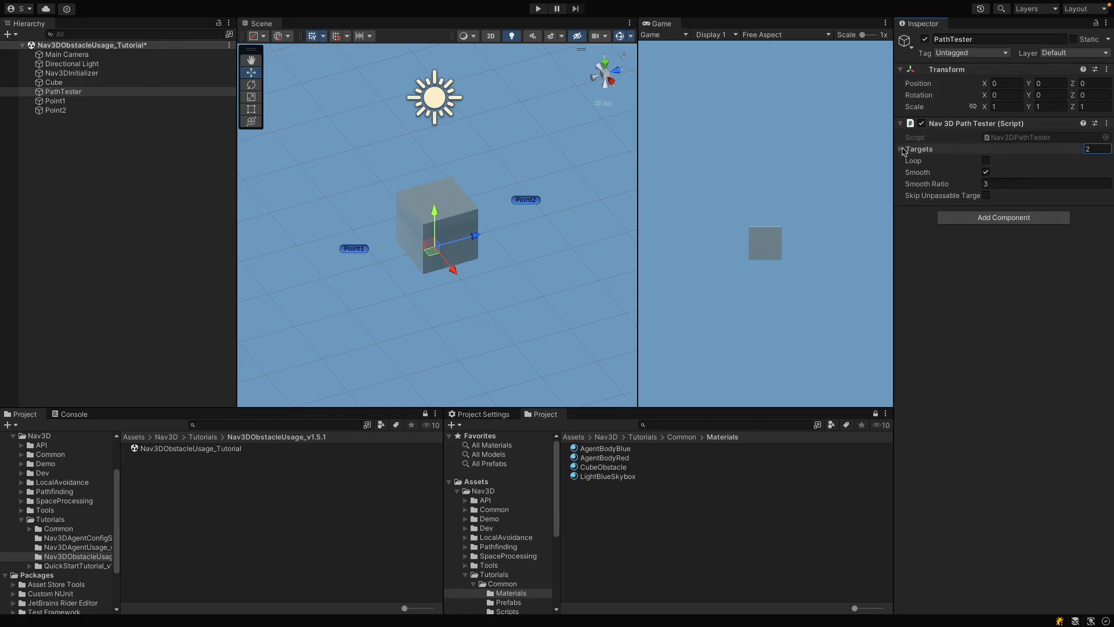
pyautogui.click(904, 150)
pyautogui.moveTo(55, 101); pyautogui.dragTo(1021, 164)
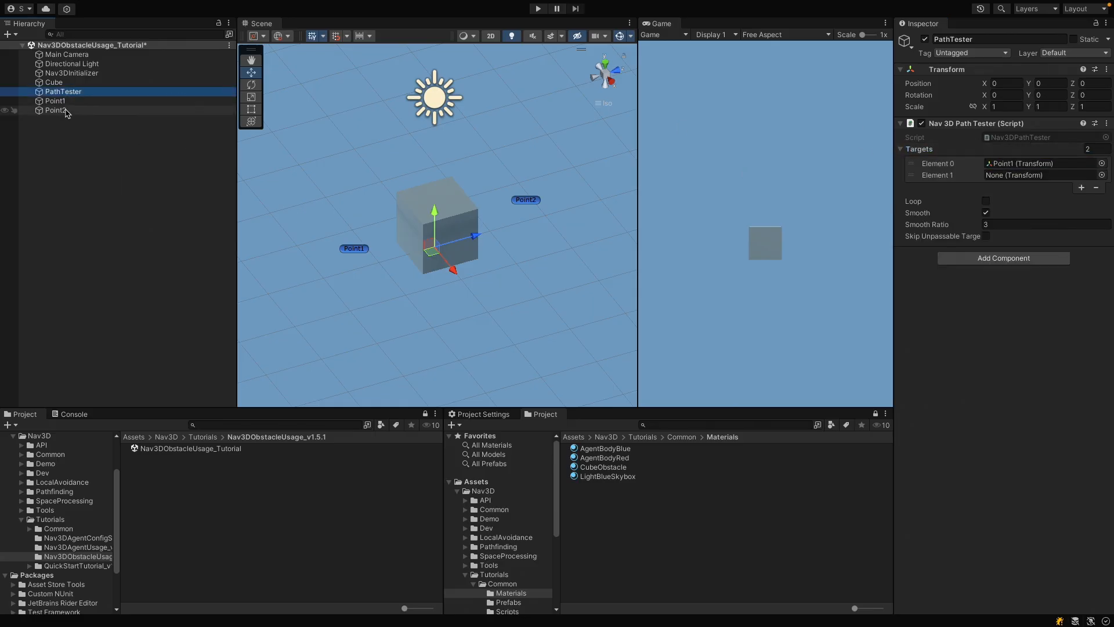
pyautogui.moveTo(66, 112); pyautogui.dragTo(1014, 177)
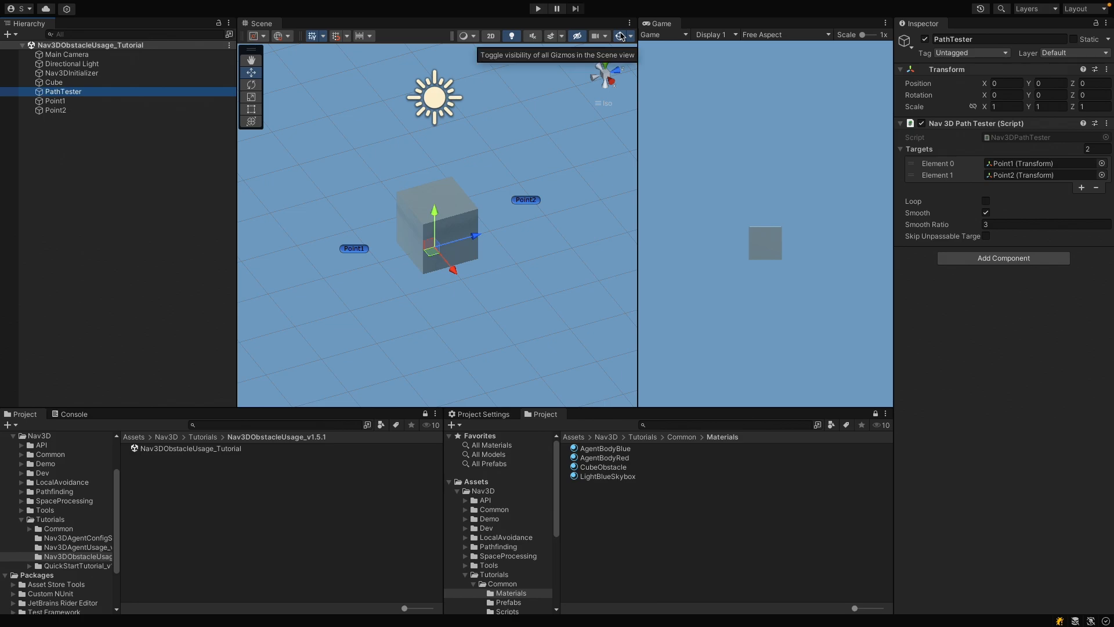
# Step: Run the scene and test the path by moving Point2 to about X -0.19 and Z 2.52
pyautogui.click(538, 9)
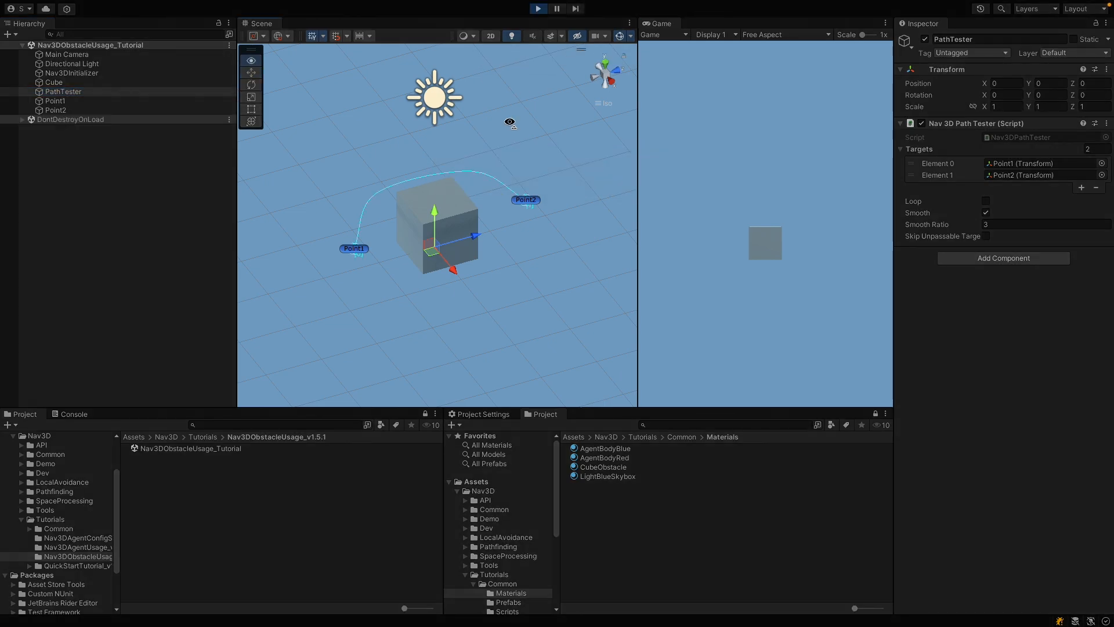
pyautogui.moveTo(510, 122)
pyautogui.keyDown('alt'); pyautogui.mouseDown()
pyautogui.moveTo(577, 157)
pyautogui.moveTo(617, 156)
pyautogui.mouseUp(); pyautogui.keyUp('alt')
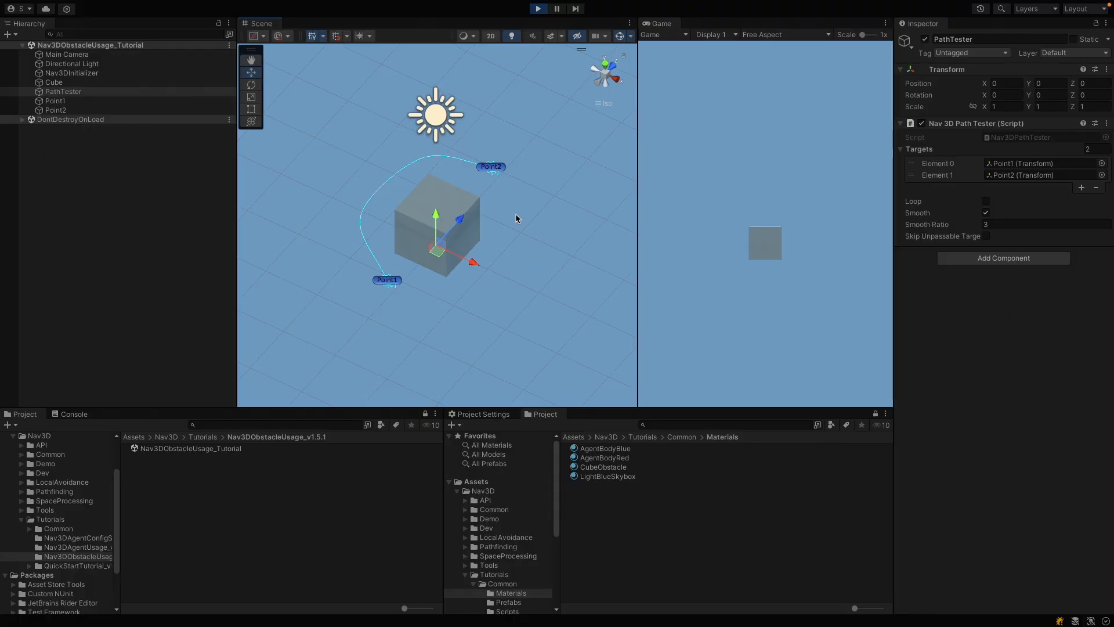
pyautogui.click(494, 168)
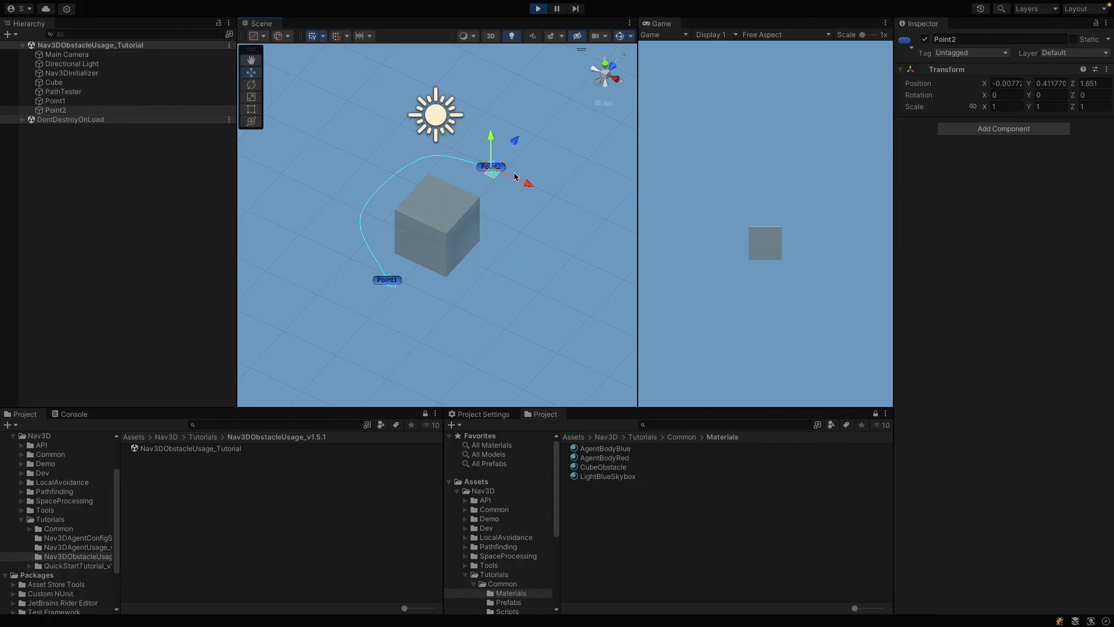
pyautogui.moveTo(527, 187); pyautogui.dragTo(544, 193)
pyautogui.moveTo(529, 152); pyautogui.dragTo(556, 119)
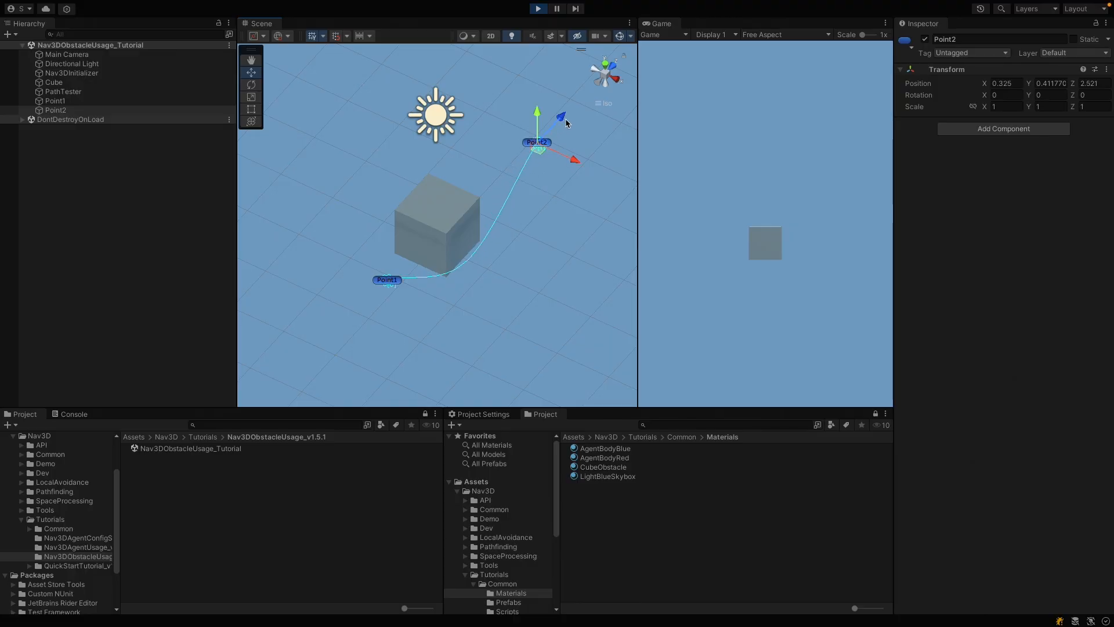
pyautogui.moveTo(574, 161); pyautogui.dragTo(546, 156)
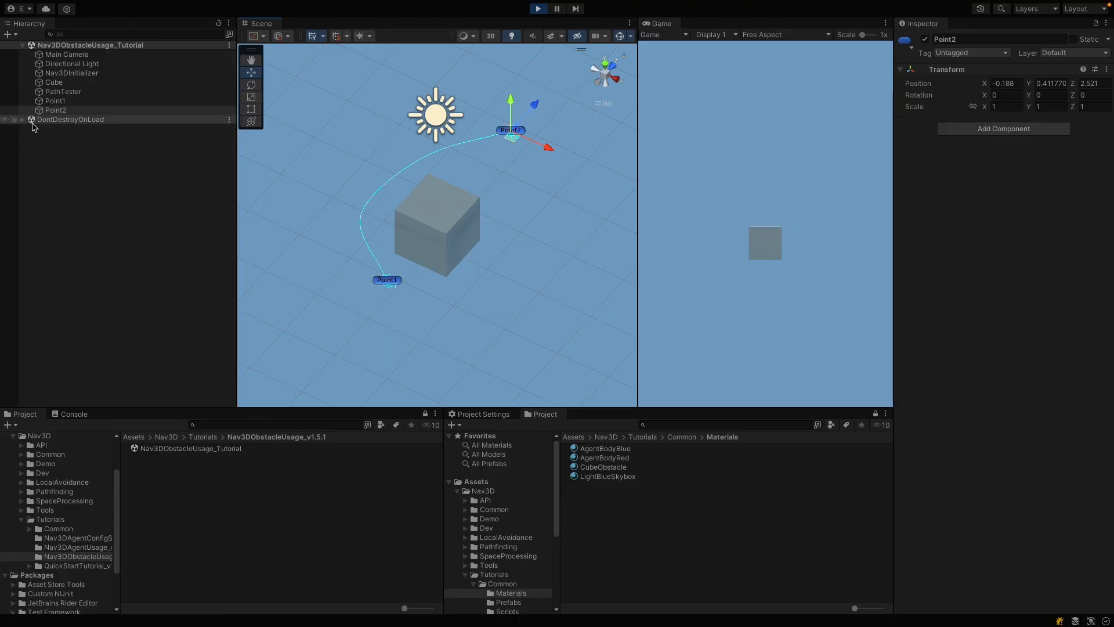
# Step: Expand the Cube obstacle's debug drawing options and briefly display its occupied leaves
pyautogui.click(69, 82)
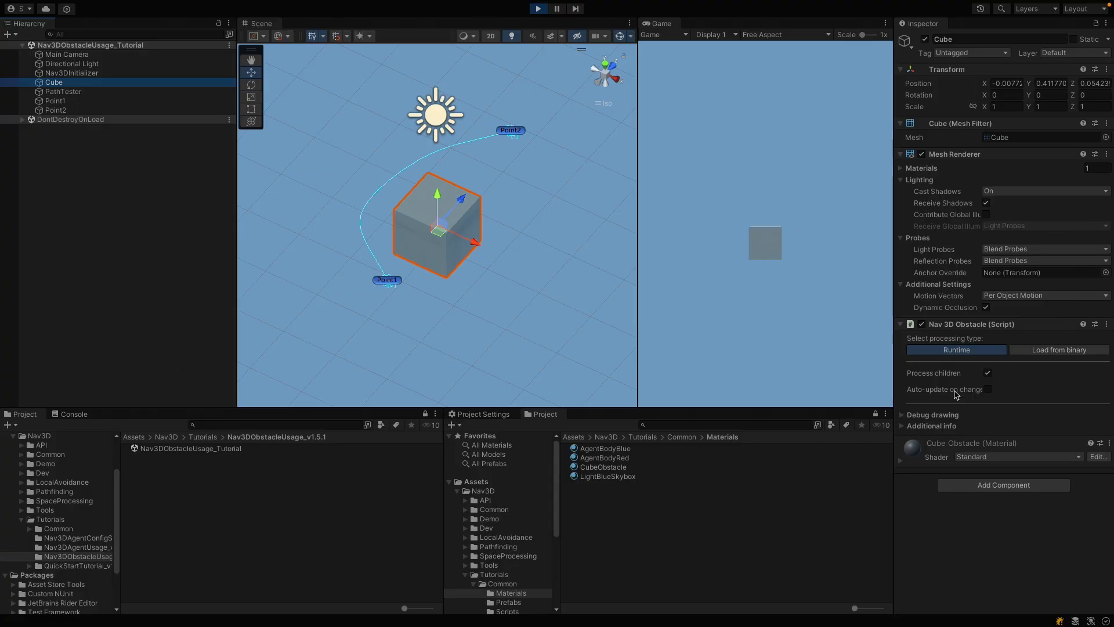
pyautogui.click(903, 418)
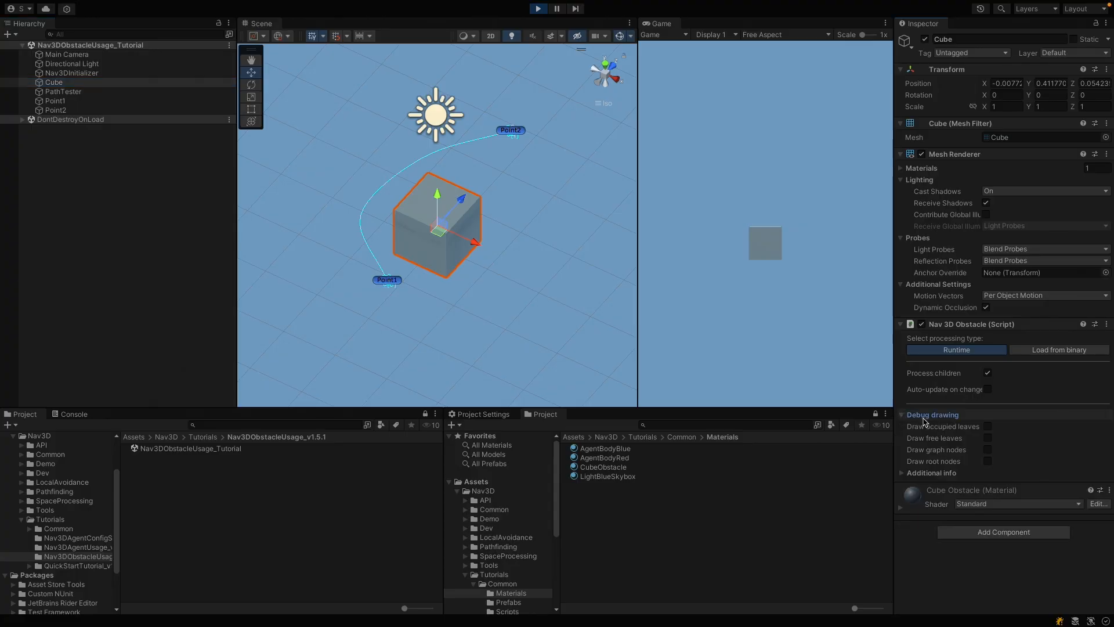
pyautogui.click(988, 427)
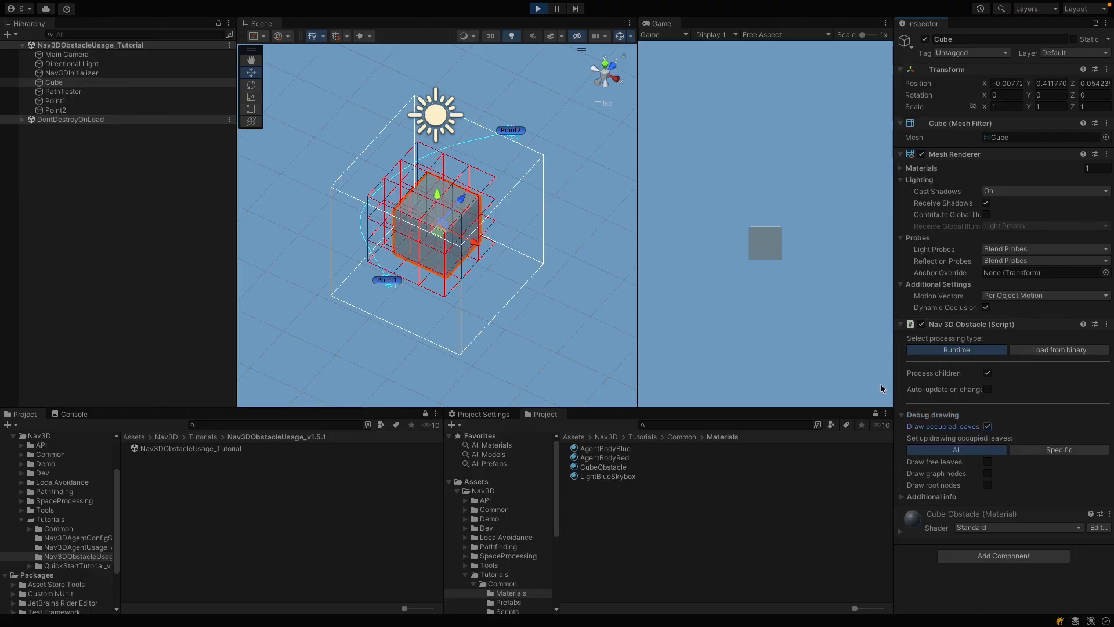
pyautogui.click(988, 427)
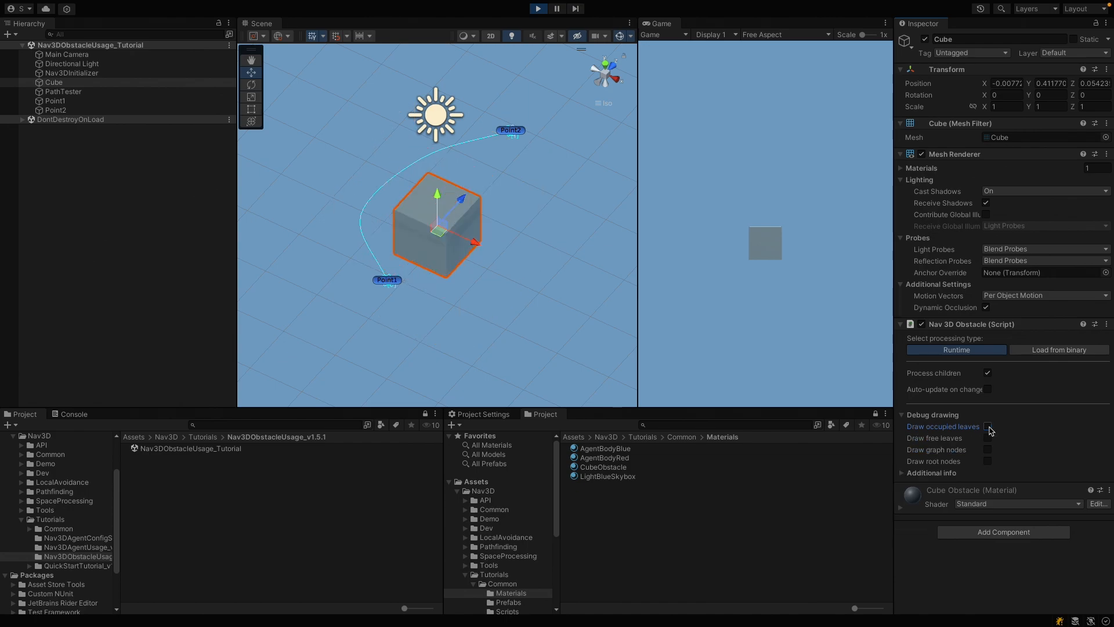
# Step: Inspect the Cube obstacle's free leaves in the scene, hide them, and display its graph nodes instead
pyautogui.click(988, 438)
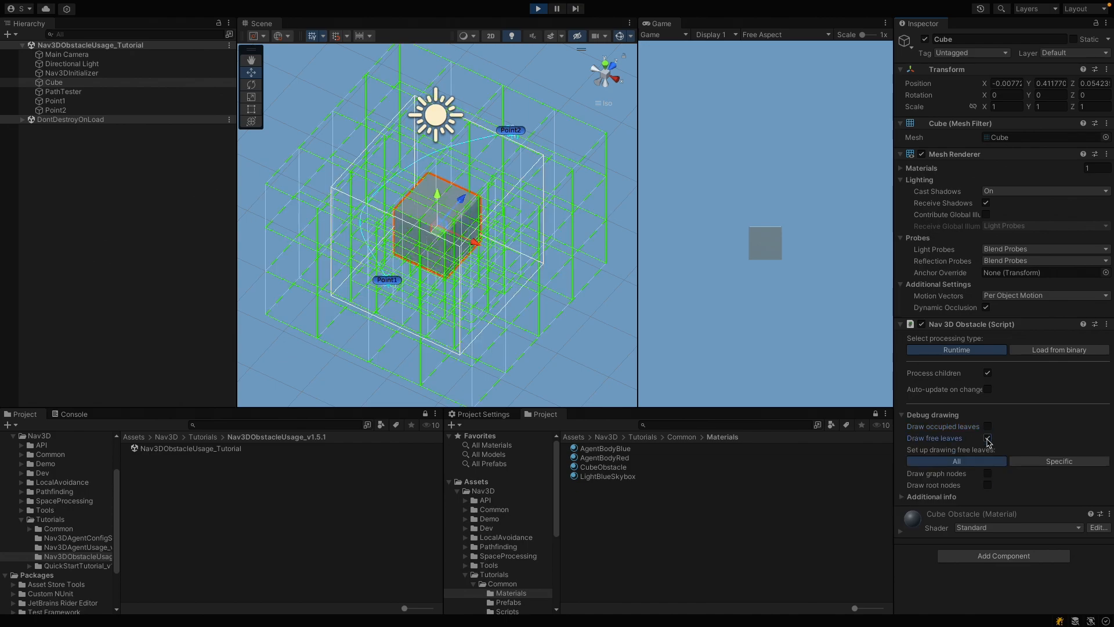
pyautogui.keyDown('alt'); pyautogui.moveTo(439, 280); pyautogui.dragTo(540, 216); pyautogui.keyUp('alt')
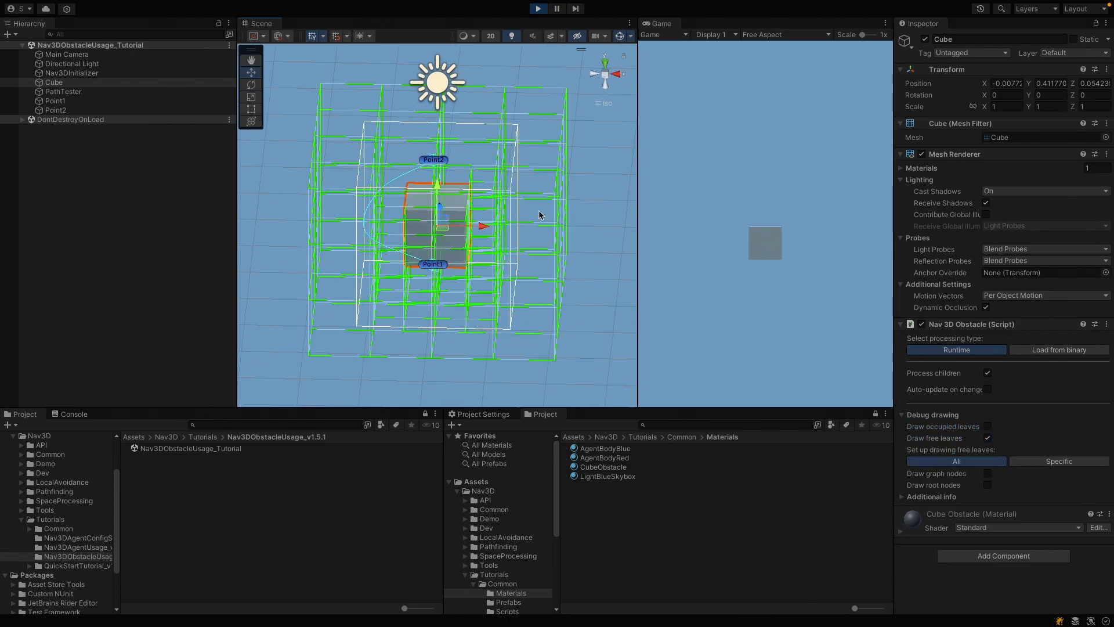
pyautogui.click(988, 438)
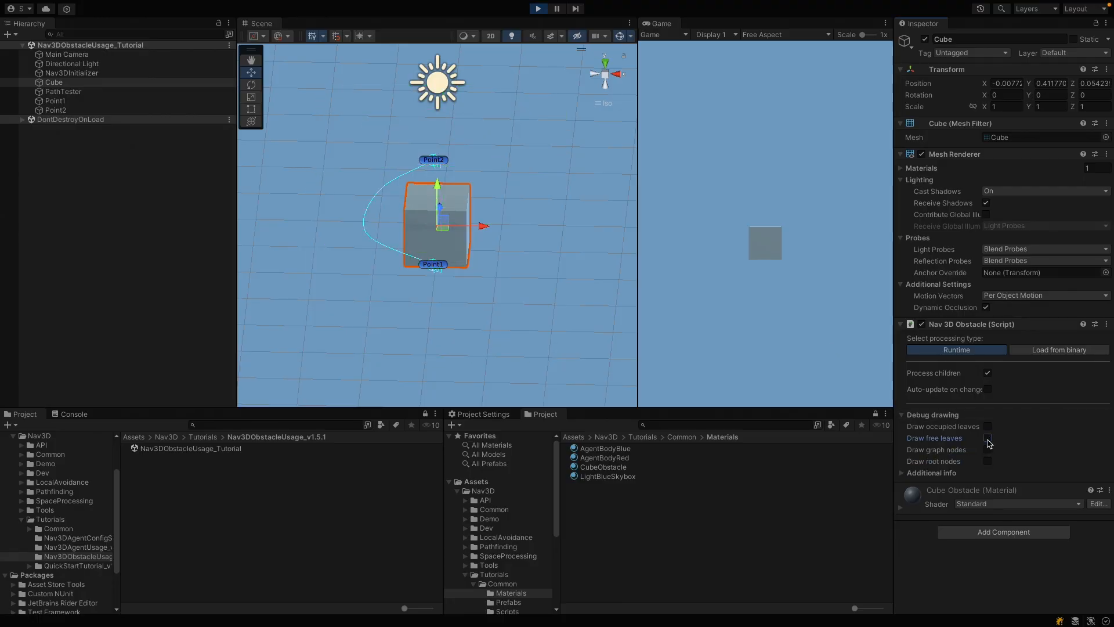
pyautogui.click(988, 450)
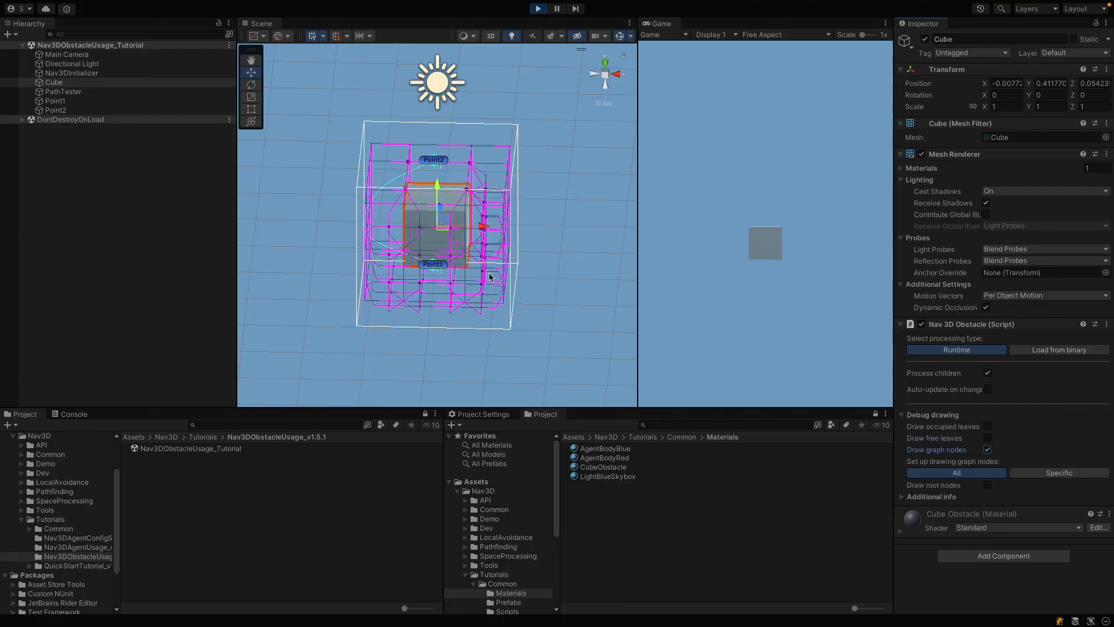
pyautogui.keyDown('alt'); pyautogui.moveTo(492, 275); pyautogui.dragTo(408, 289); pyautogui.keyUp('alt')
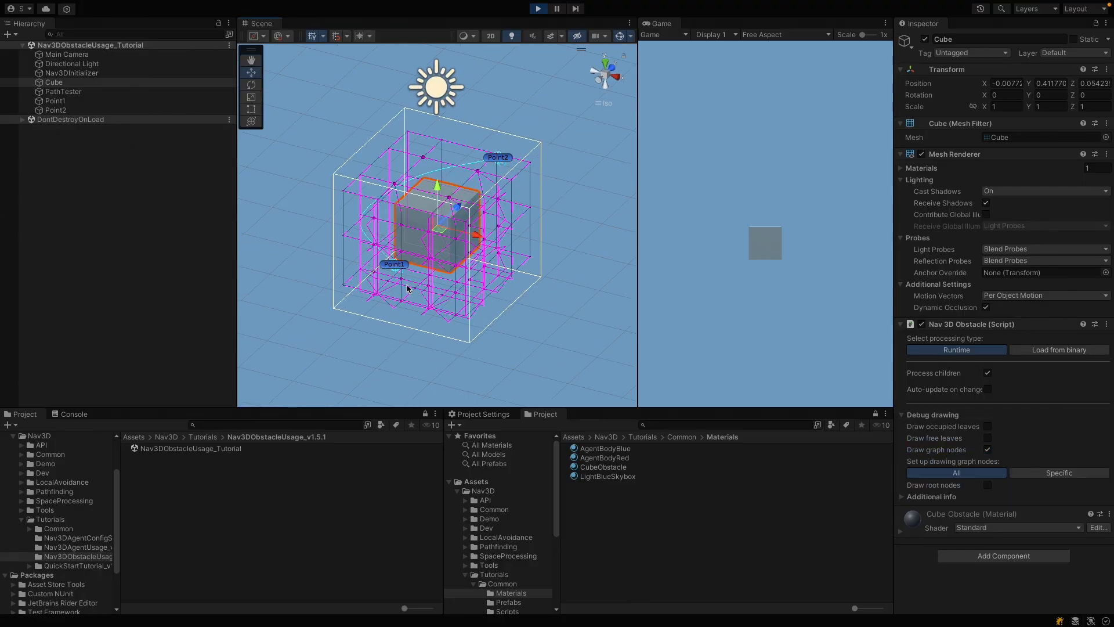
# Step: Deactivate the Cube, run the scene, and reactivate the Cube during play to test the path between the points
pyautogui.keyDown('alt'); pyautogui.moveTo(502, 268); pyautogui.dragTo(547, 226); pyautogui.keyUp('alt')
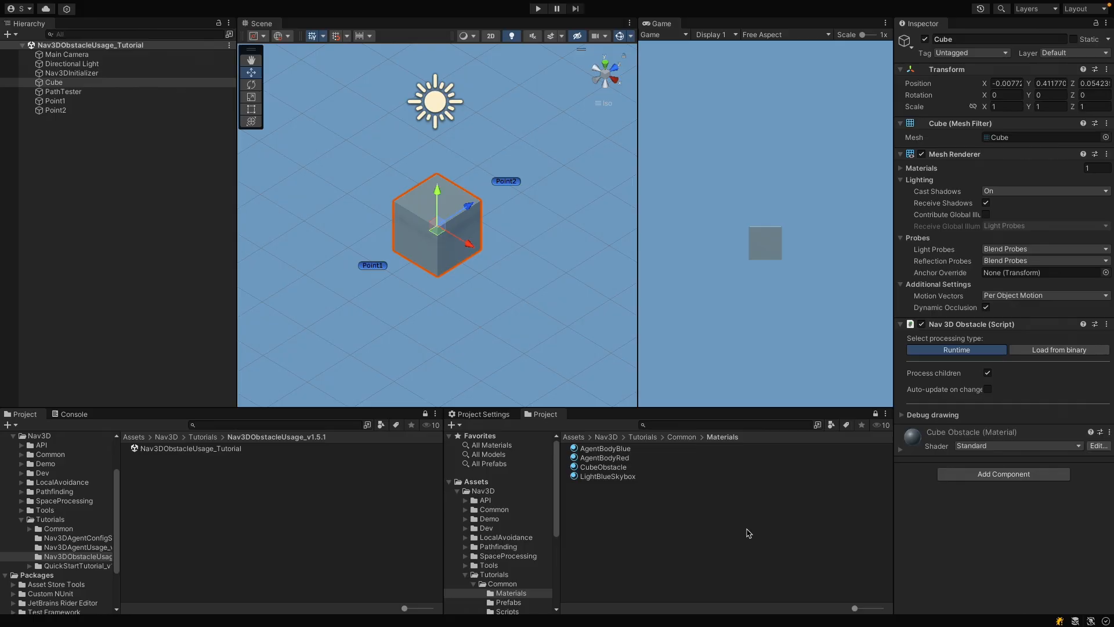
pyautogui.click(925, 39)
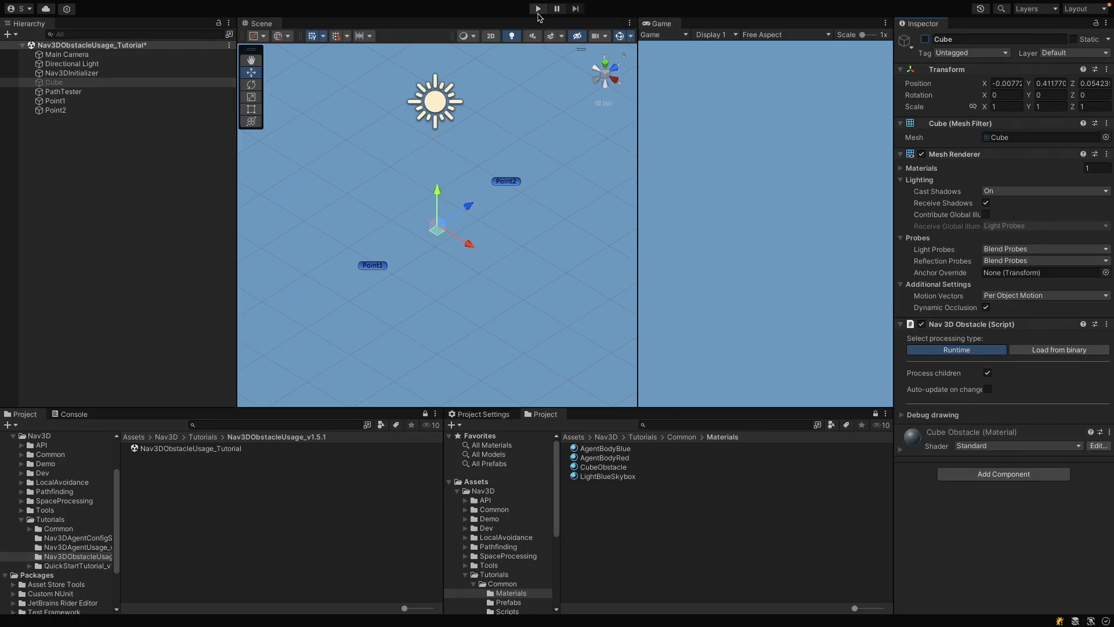
pyautogui.click(539, 9)
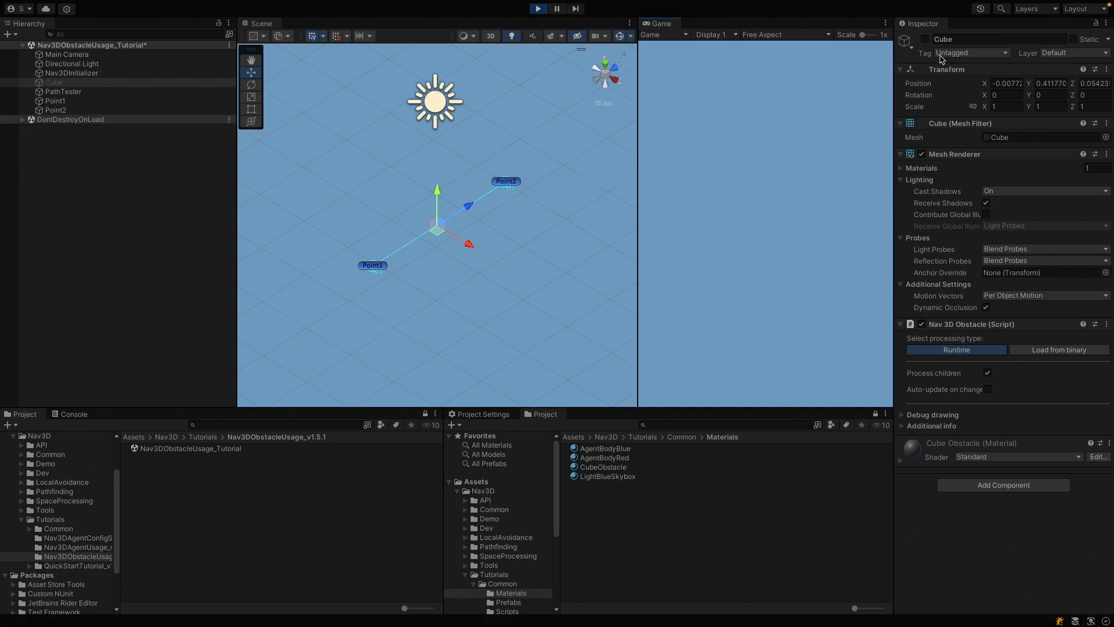
pyautogui.click(925, 40)
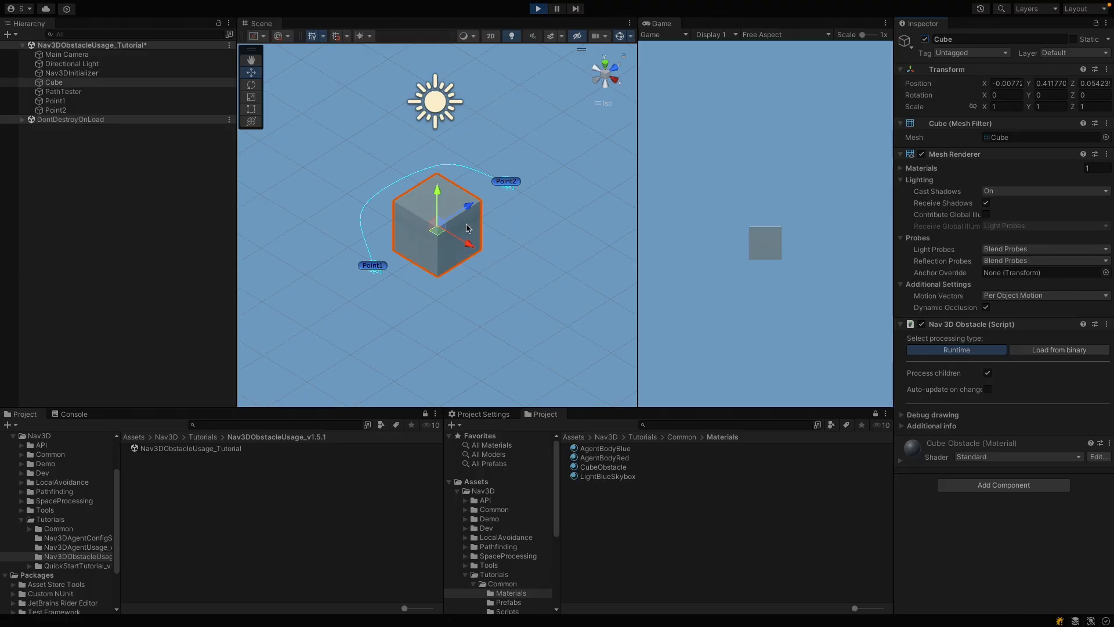
pyautogui.hotkey('ctrl', 'p')
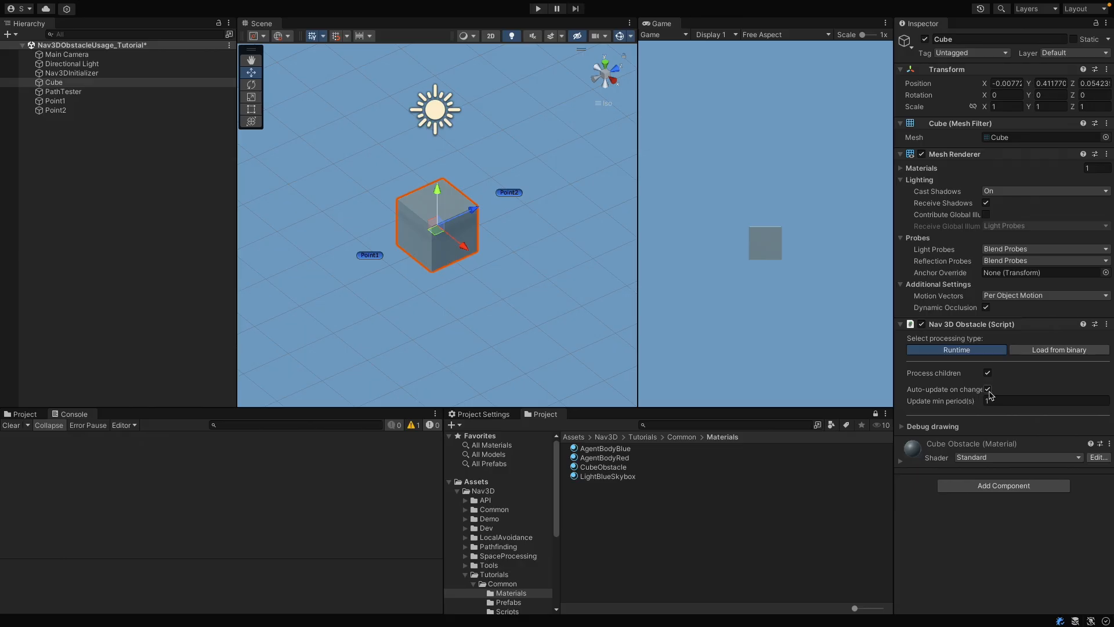
# Step: Turn on Auto-update on change for the Cube's Nav 3D Obstacle and run the scene
pyautogui.click(987, 390)
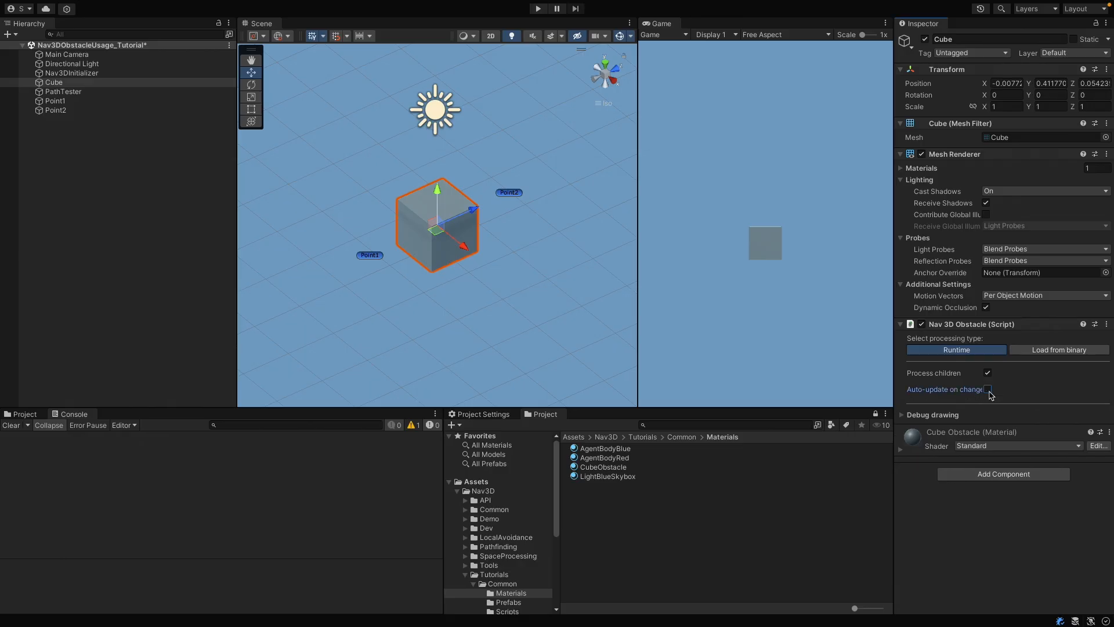
pyautogui.click(987, 389)
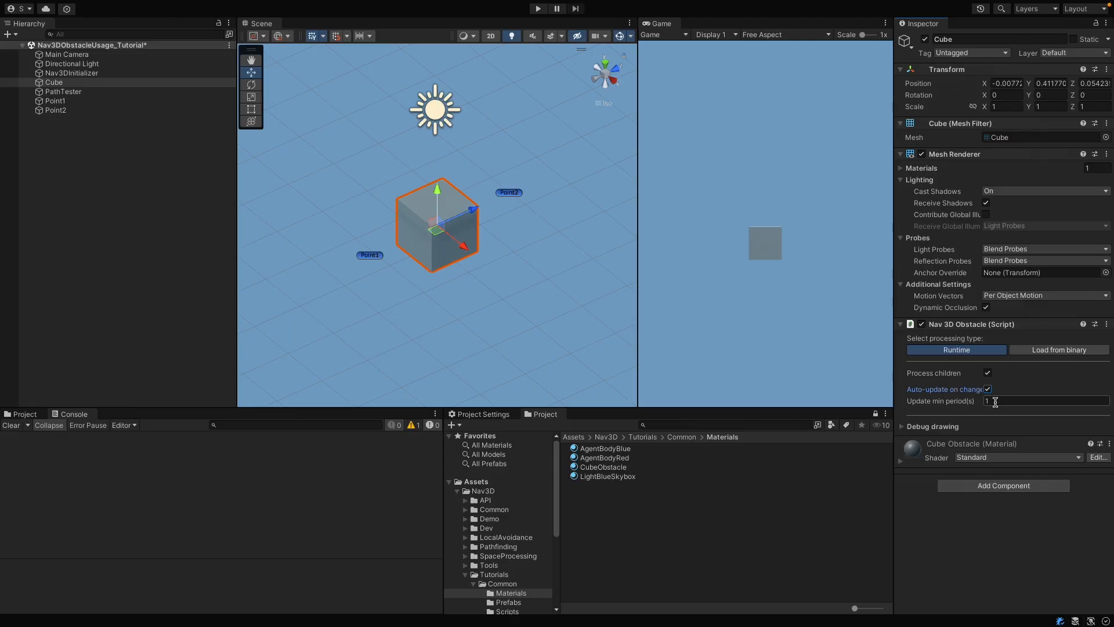
pyautogui.click(538, 9)
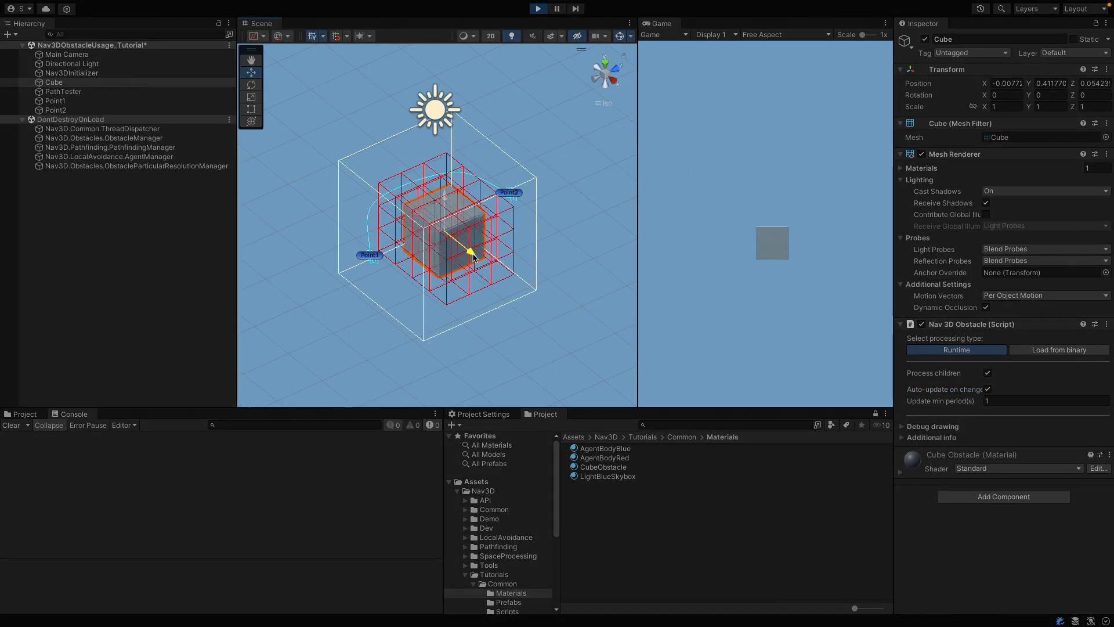
# Step: In the running scene, move the Cube to about X 0.39 and rotate it about its vertical axis to test obstacle updating
pyautogui.moveTo(473, 256); pyautogui.dragTo(510, 294)
pyautogui.keyDown('alt'); pyautogui.moveTo(424, 245); pyautogui.dragTo(614, 270); pyautogui.keyUp('alt')
pyautogui.moveTo(570, 221); pyautogui.dragTo(506, 222)
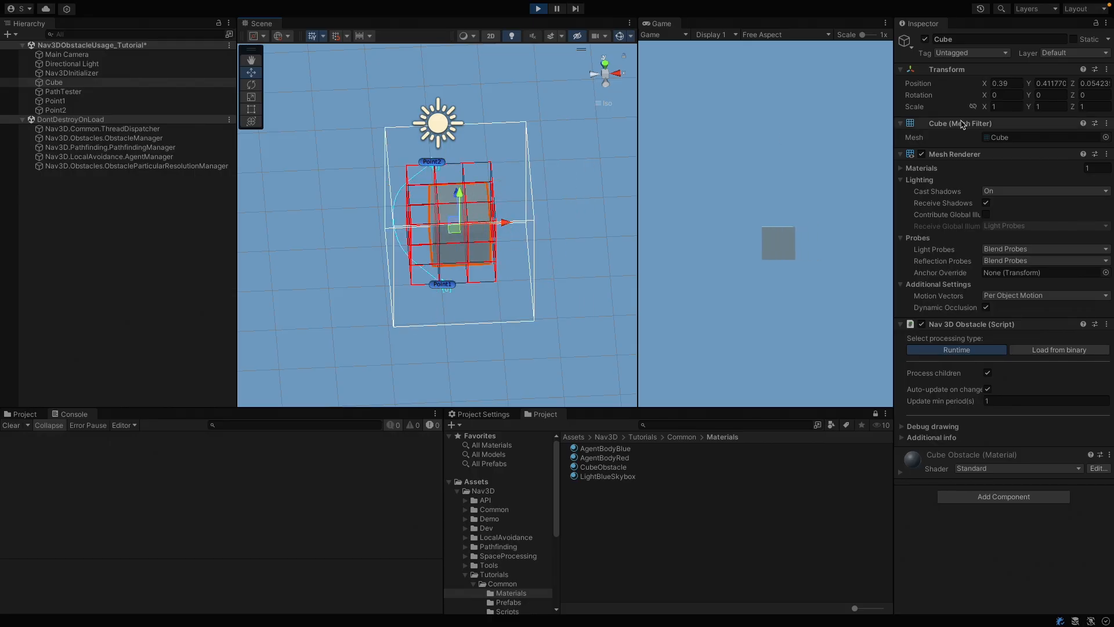
pyautogui.click(250, 84)
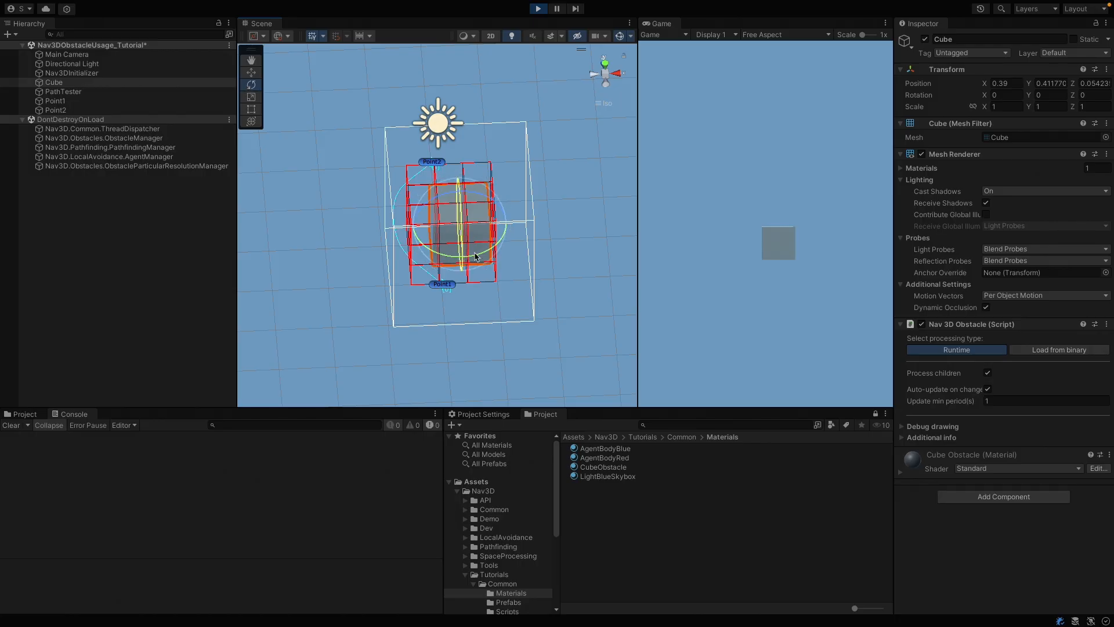
pyautogui.moveTo(463, 256); pyautogui.dragTo(496, 257)
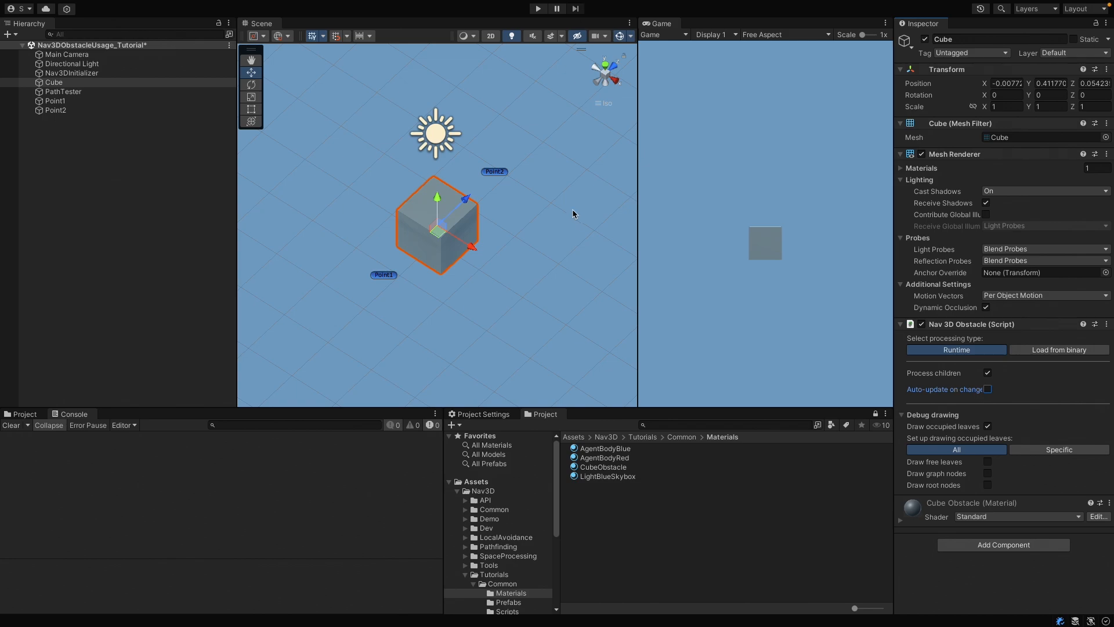
# Step: Run the scene, inspect the Nav3DInitializer's settings, and stop the scene
pyautogui.click(537, 8)
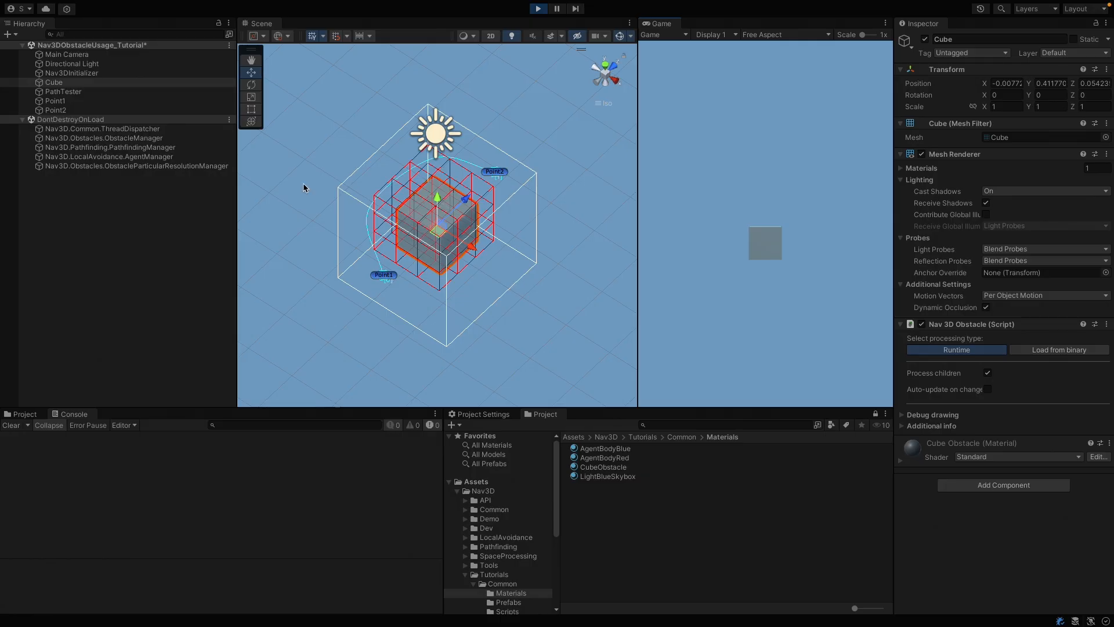
pyautogui.click(118, 64)
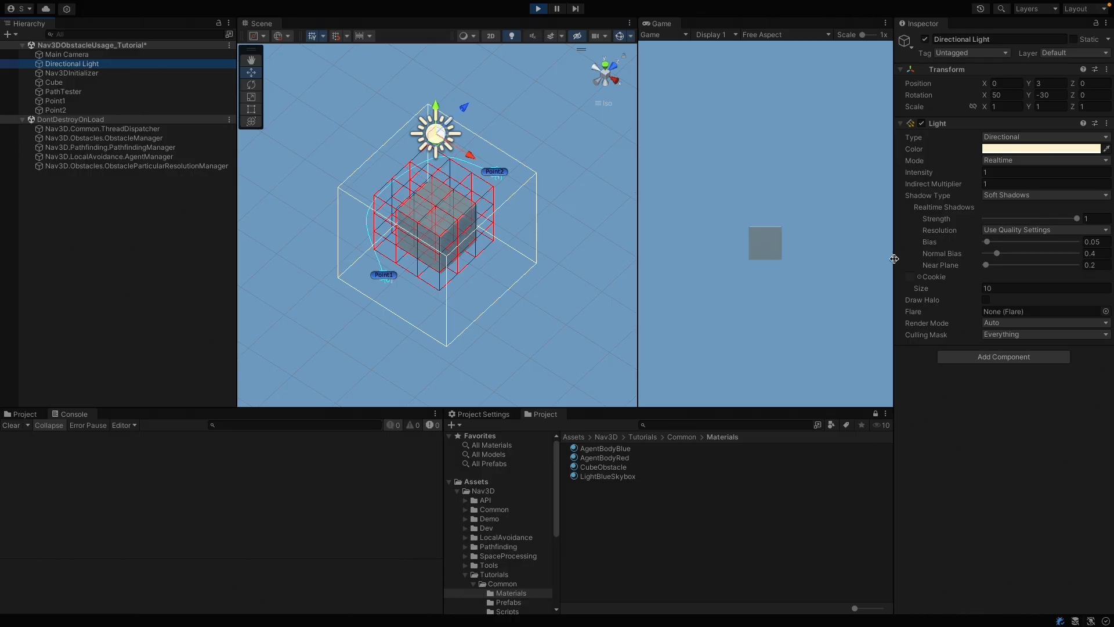
pyautogui.click(75, 73)
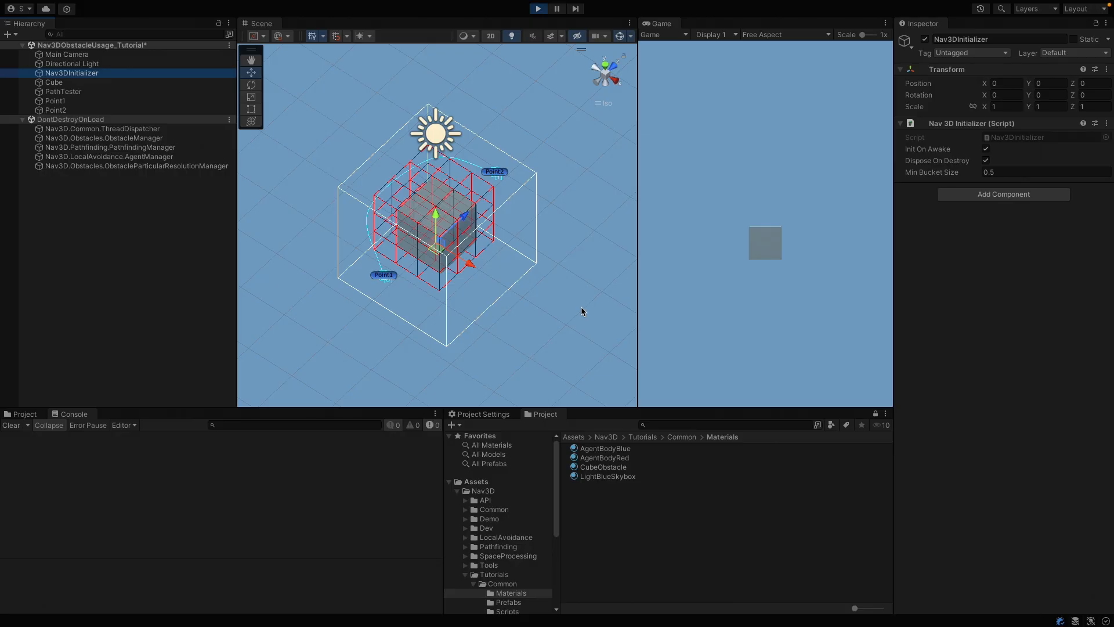
pyautogui.click(539, 9)
pyautogui.click(538, 10)
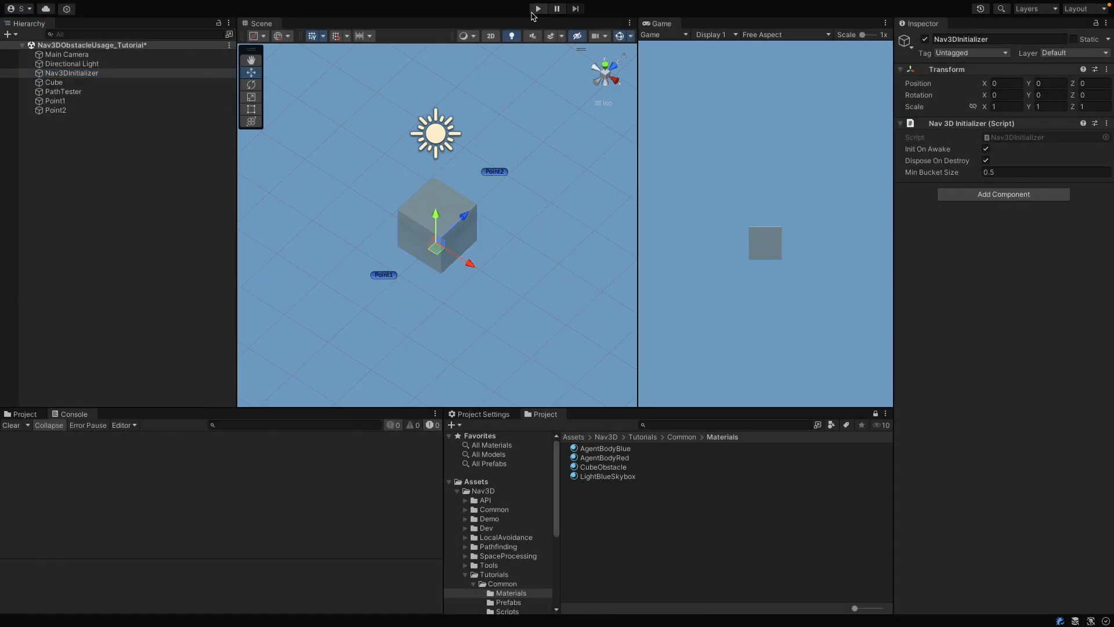
# Step: Duplicate the Cube and move the copy along the X axis to about X 1.42
pyautogui.click(127, 82)
pyautogui.hotkey('ctrl', 'd')
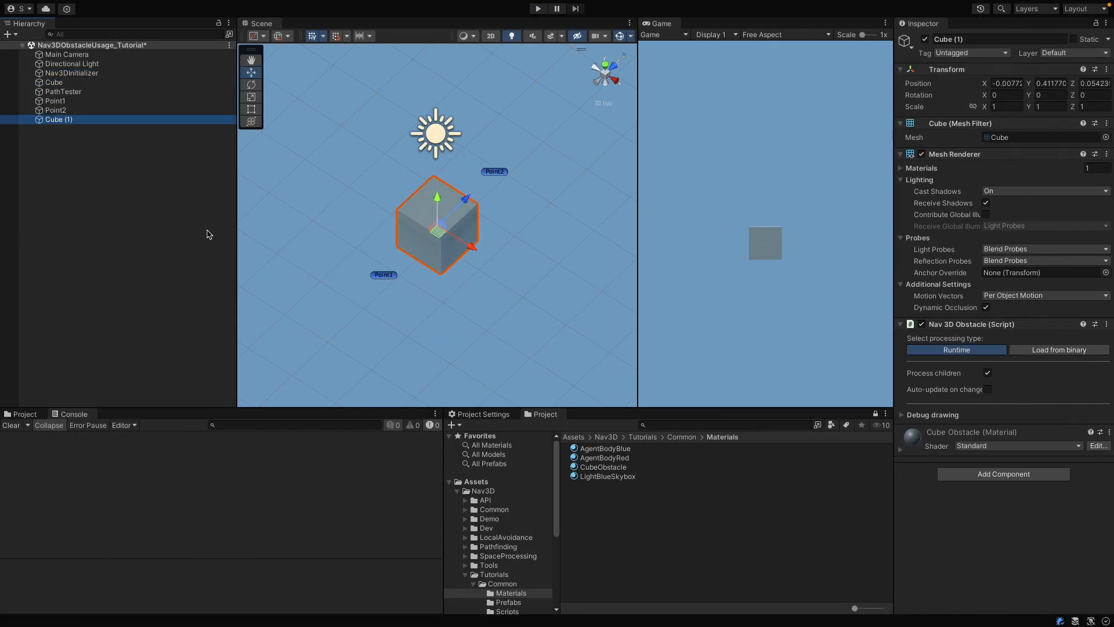
pyautogui.moveTo(473, 247); pyautogui.dragTo(538, 288)
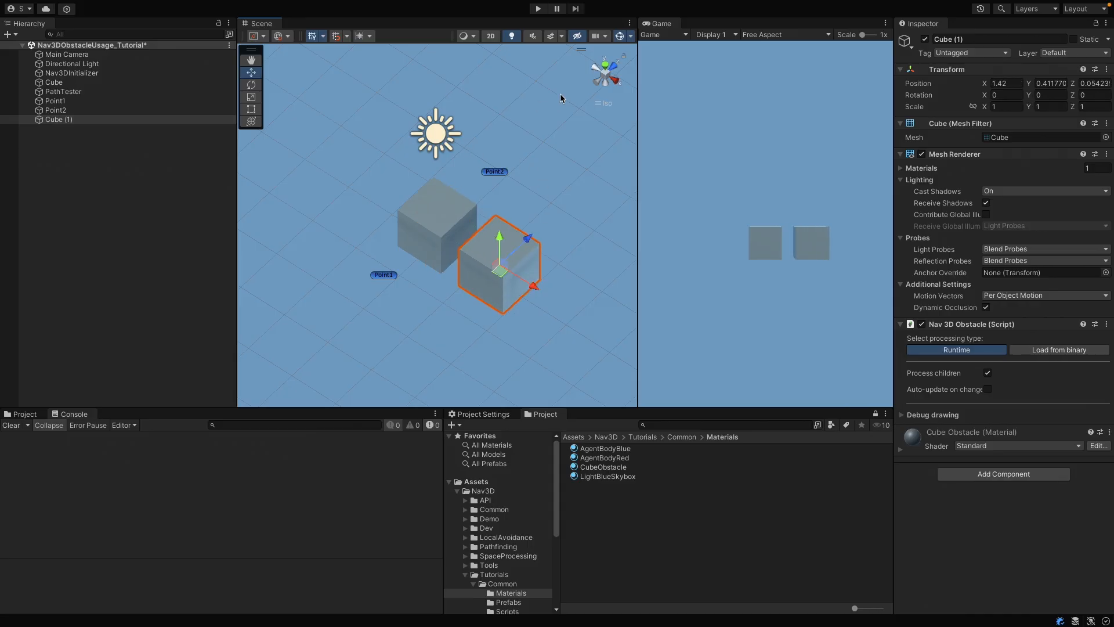
# Step: Run the scene and test the path around both cubes by moving Point2 to about X 2.43 and Z 0.22
pyautogui.click(539, 9)
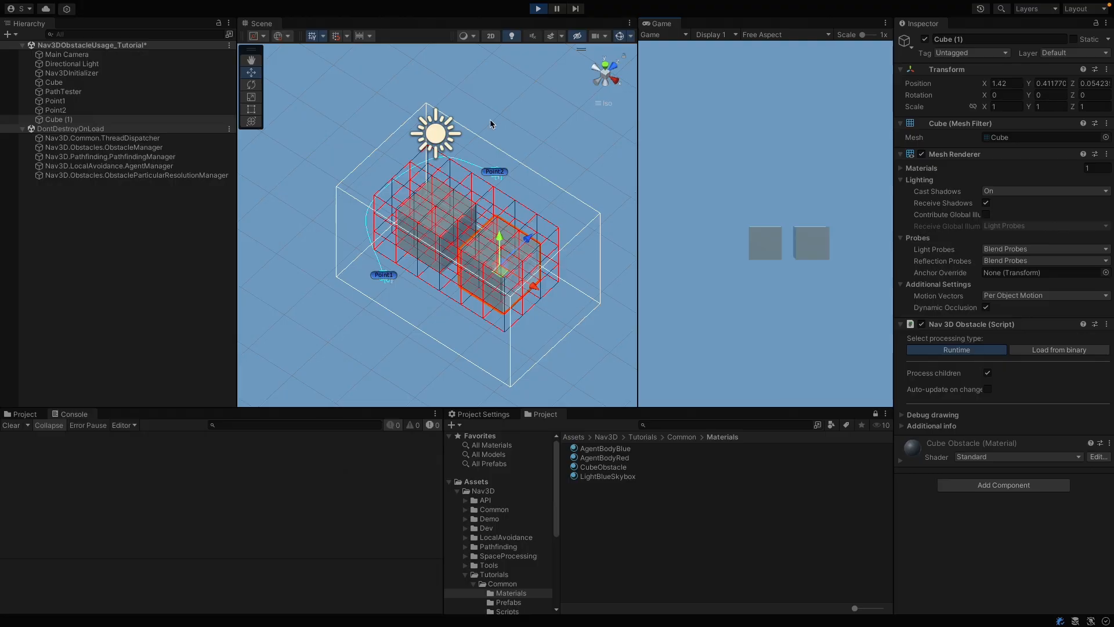
pyautogui.moveTo(490, 120)
pyautogui.keyDown('alt'); pyautogui.mouseDown()
pyautogui.moveTo(651, 100)
pyautogui.moveTo(567, 210)
pyautogui.moveTo(471, 137)
pyautogui.moveTo(472, 122)
pyautogui.mouseUp(); pyautogui.keyUp('alt')
pyautogui.click(503, 181)
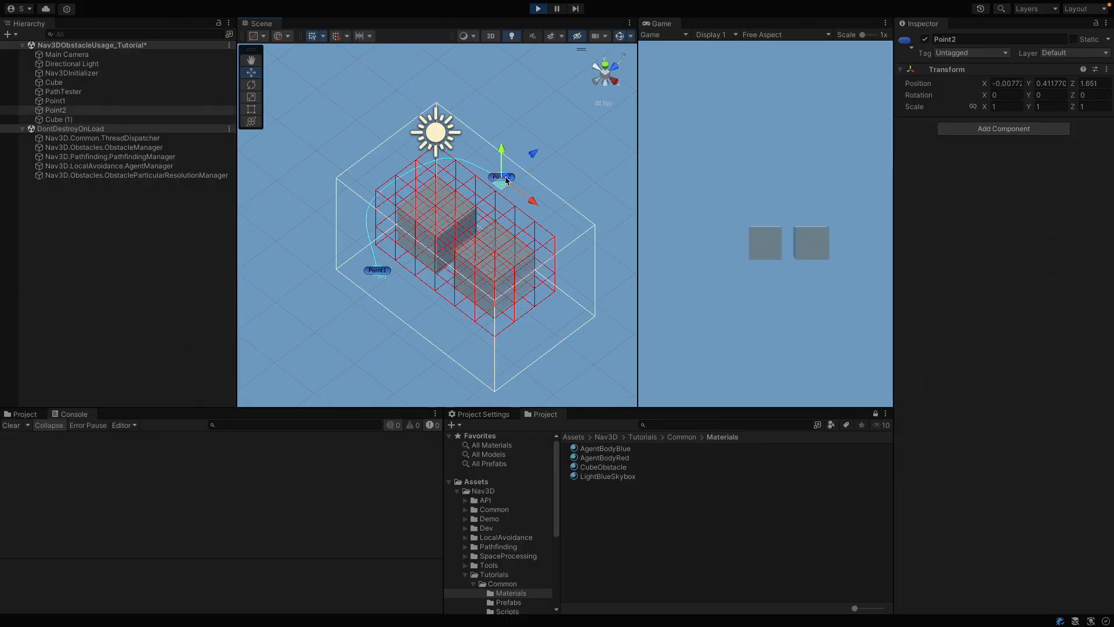
pyautogui.moveTo(524, 203); pyautogui.dragTo(568, 235)
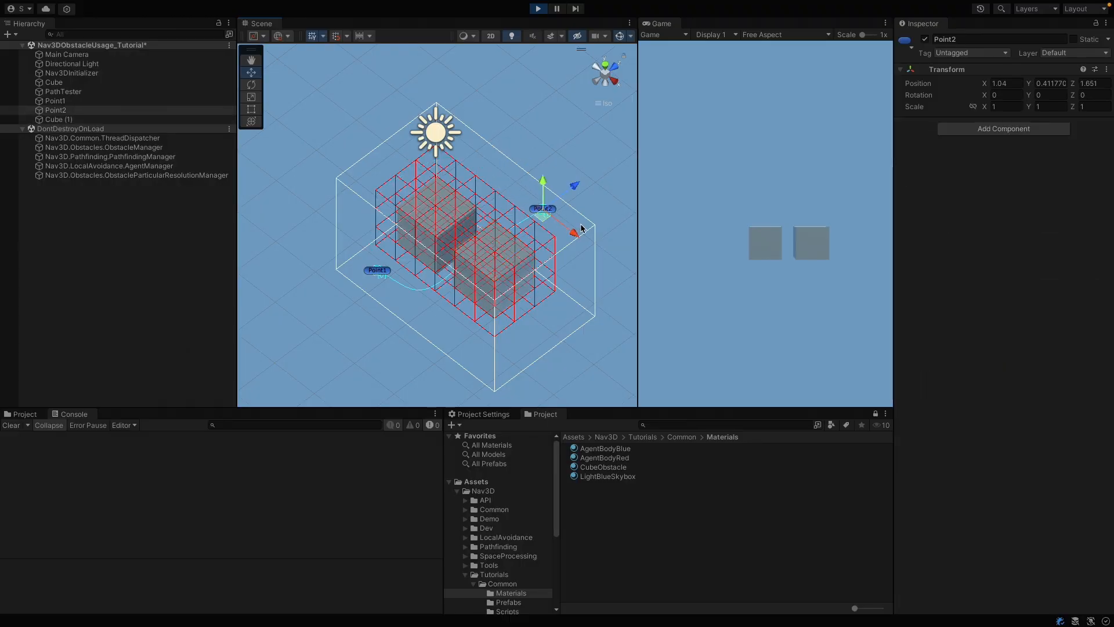
pyautogui.keyDown('alt'); pyautogui.moveTo(475, 233); pyautogui.dragTo(628, 248); pyautogui.keyUp('alt')
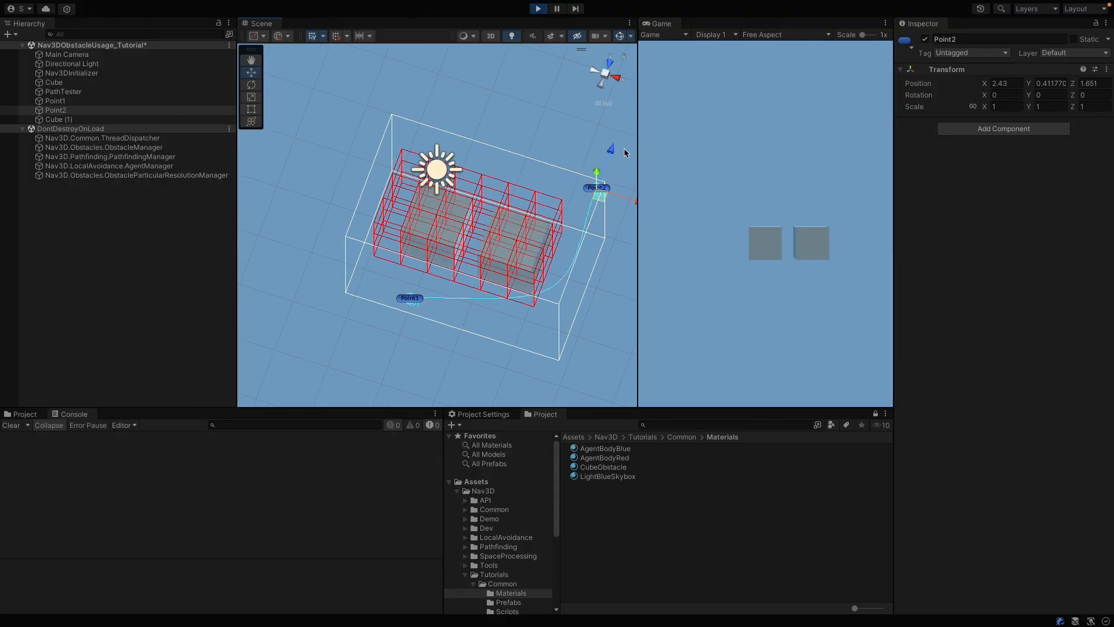
pyautogui.moveTo(611, 153); pyautogui.dragTo(604, 224)
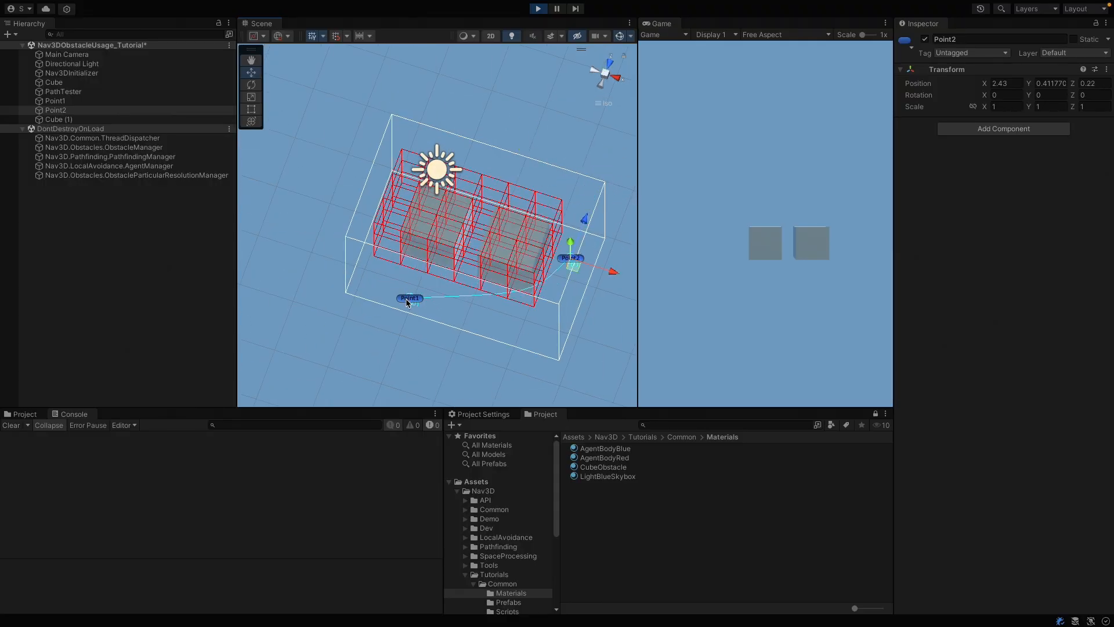
# Step: Move Point1 to about X -2.1 and Z 0.02 to test the path along both cubes, and stop the scene
pyautogui.click(409, 300)
pyautogui.moveTo(447, 314); pyautogui.dragTo(338, 285)
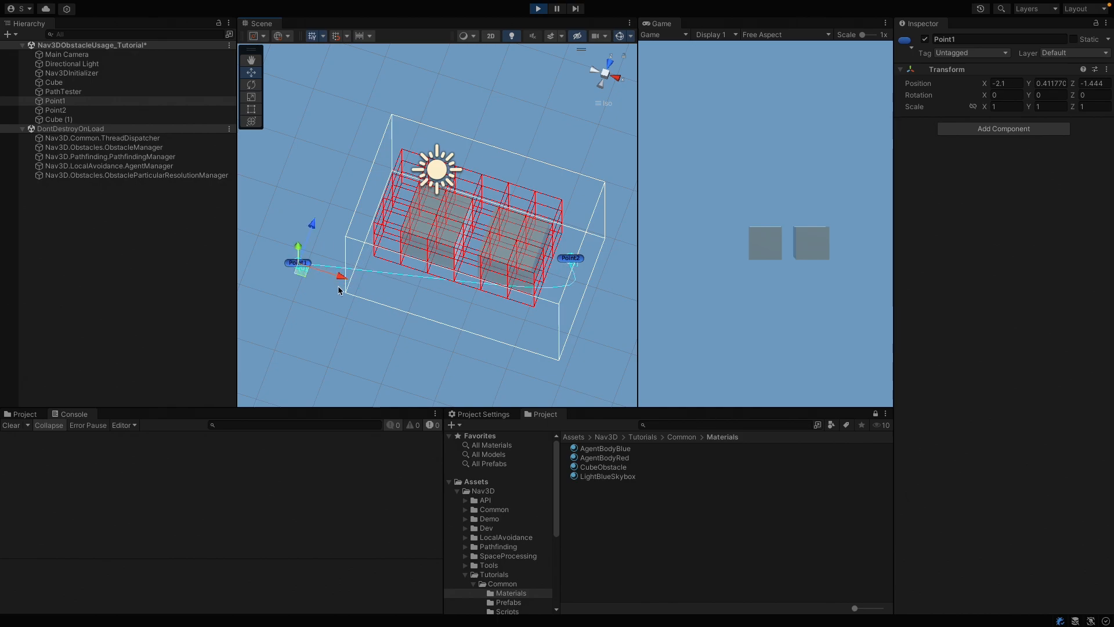
pyautogui.moveTo(313, 229); pyautogui.dragTo(364, 170)
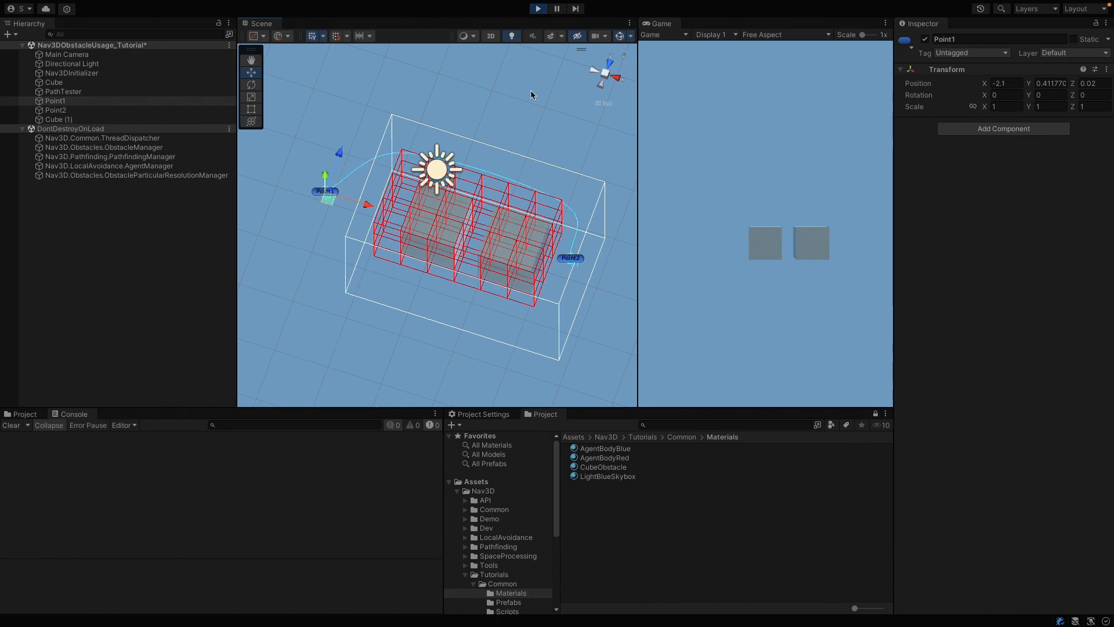
pyautogui.click(542, 9)
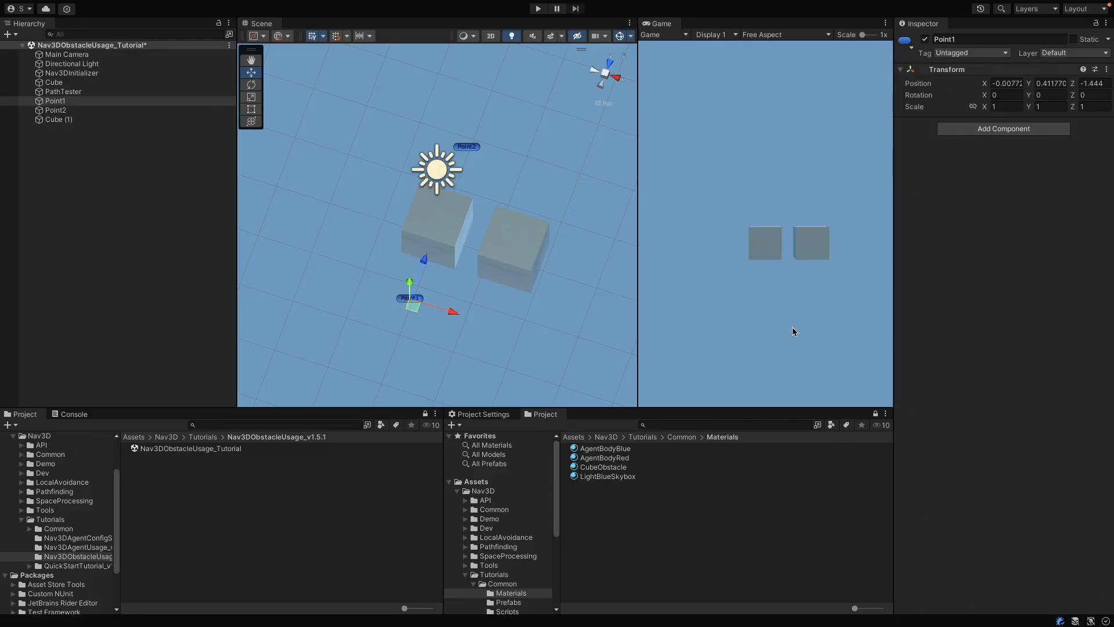
# Step: Place Cube (1) directly below Cube in the hierarchy and remove the Nav 3D Obstacle component from both cubes
pyautogui.click(74, 121)
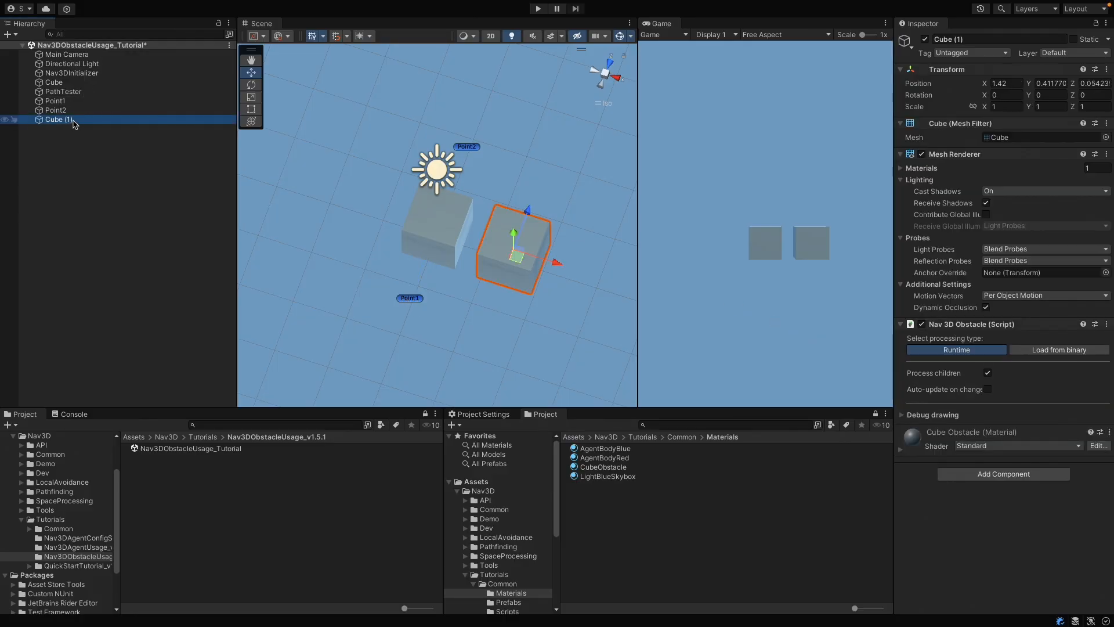
pyautogui.moveTo(74, 122); pyautogui.dragTo(69, 87)
pyautogui.click(66, 83)
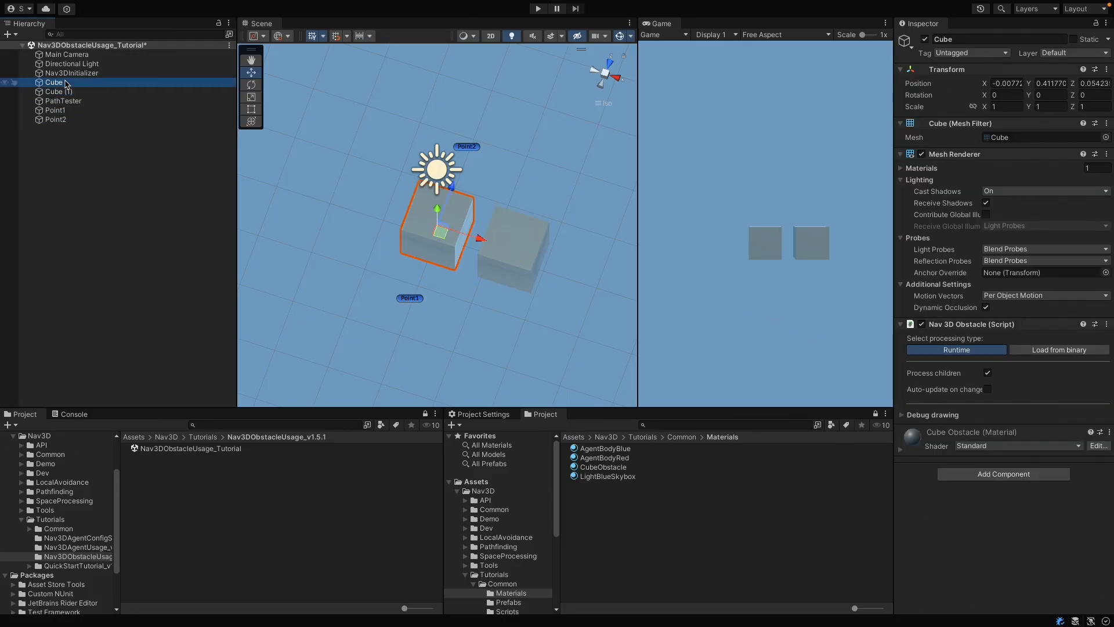
pyautogui.rightClick(1022, 325)
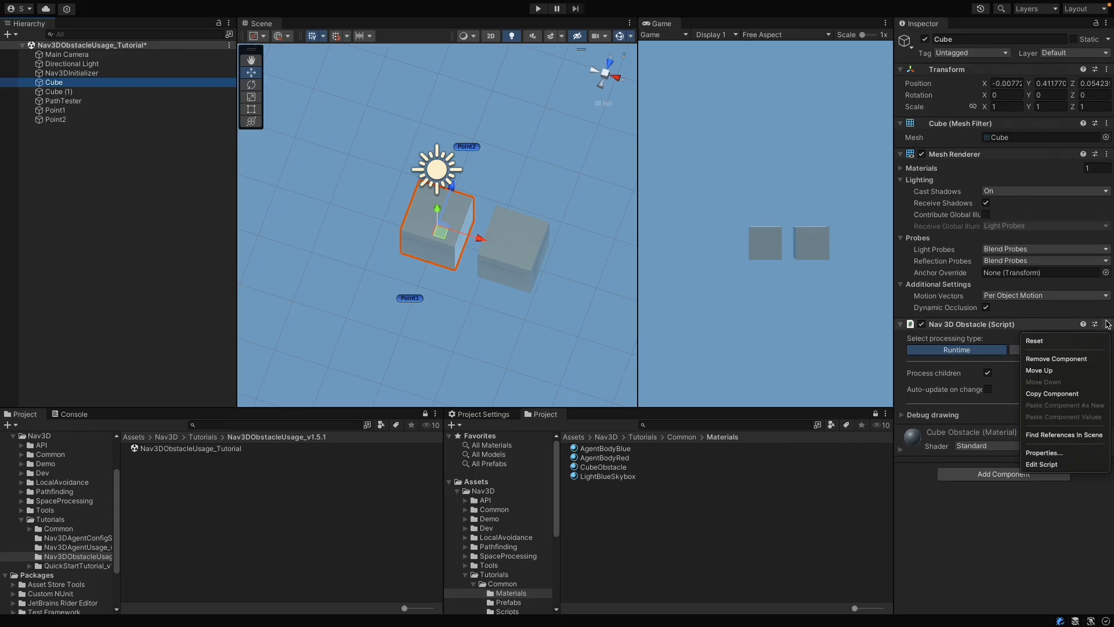
pyautogui.click(1082, 358)
pyautogui.click(142, 93)
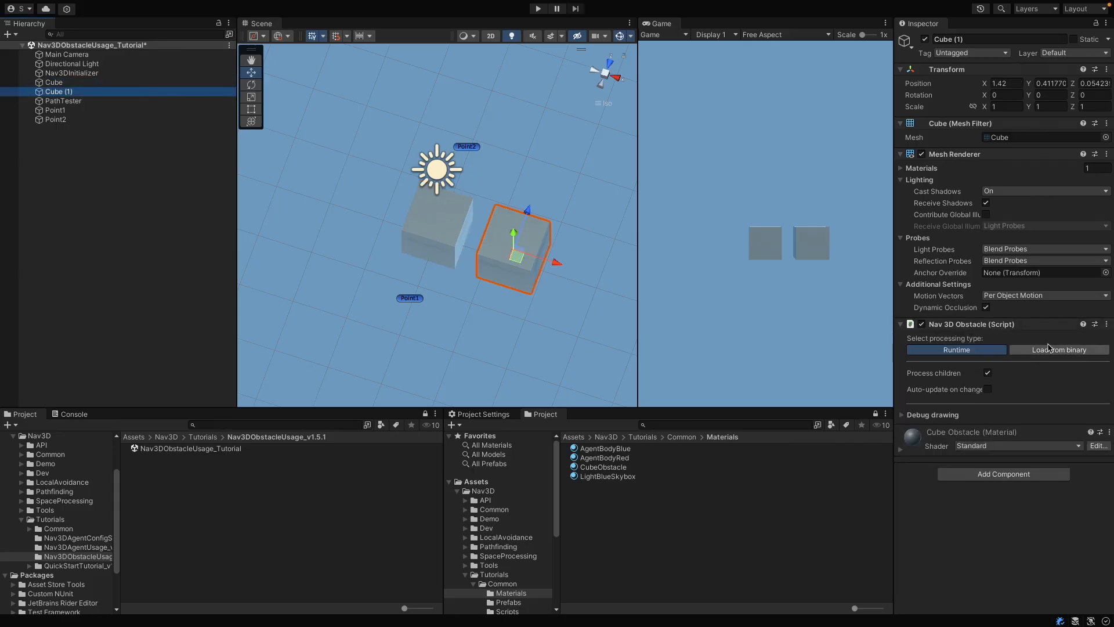
pyautogui.rightClick(1021, 325)
pyautogui.click(1081, 358)
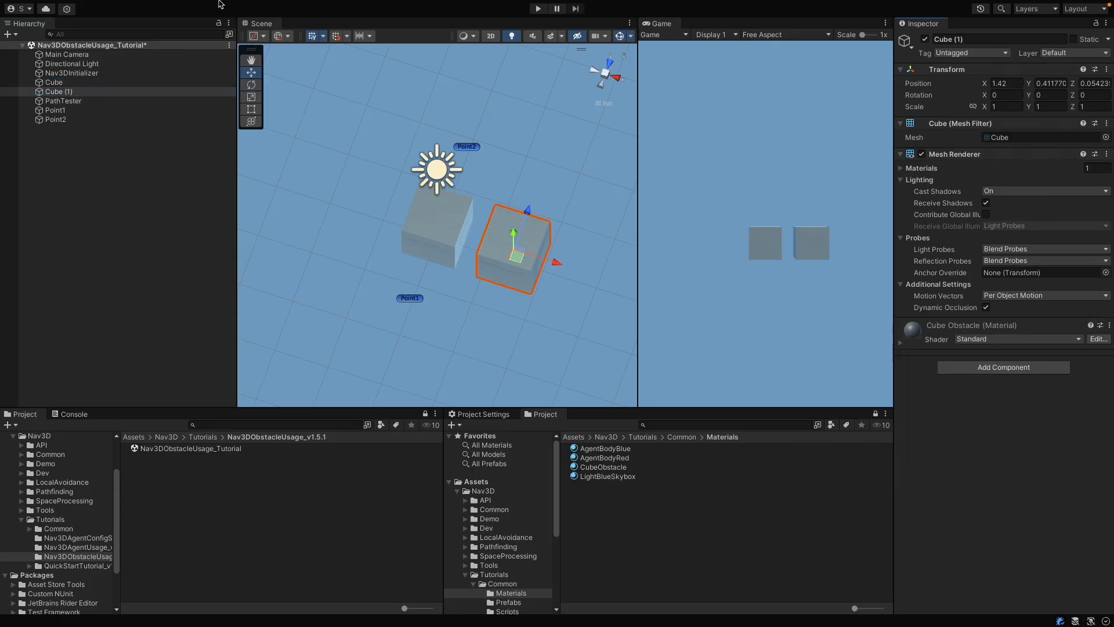
# Step: Create an empty game object and name it RootObstacle
pyautogui.click(170, 6)
pyautogui.click(174, 23)
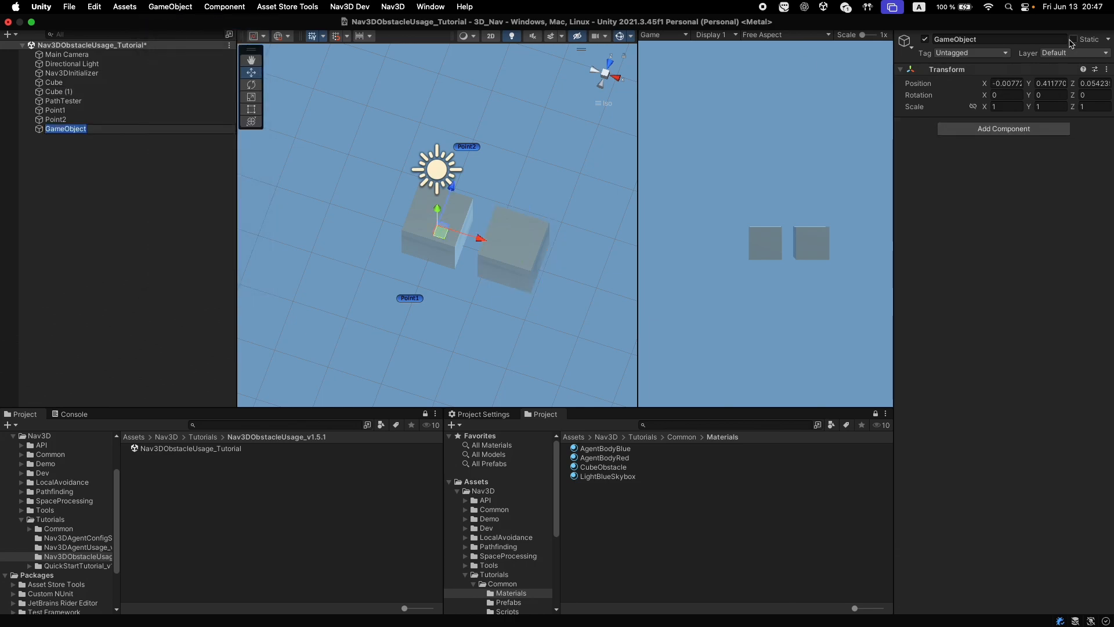
pyautogui.click(985, 38)
pyautogui.write('Root')
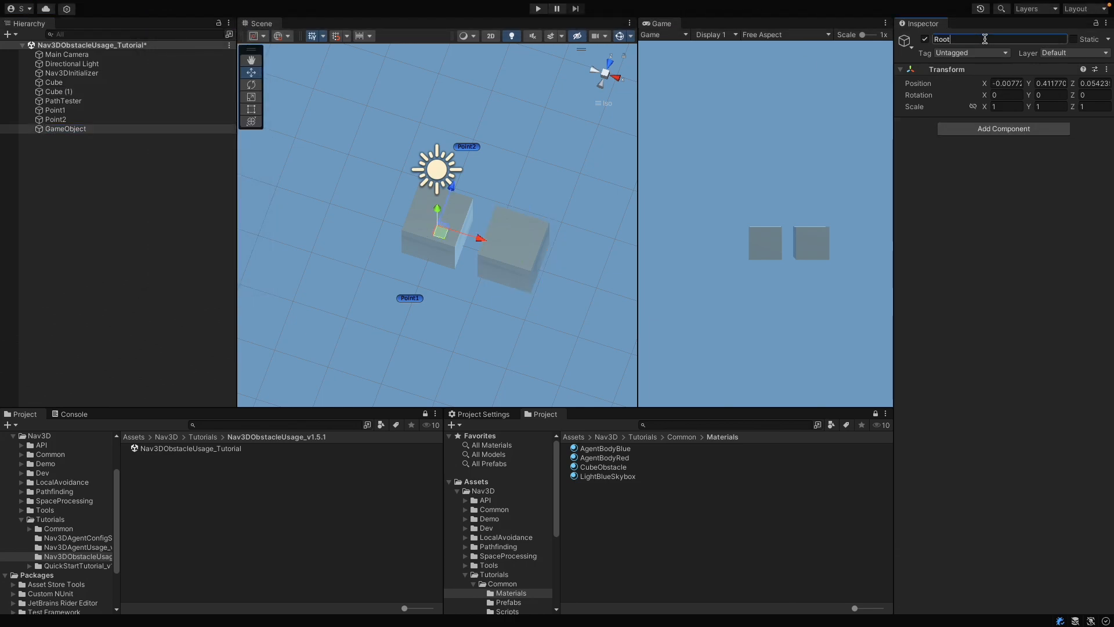
pyautogui.write('Obstacle')
pyautogui.press('Return')
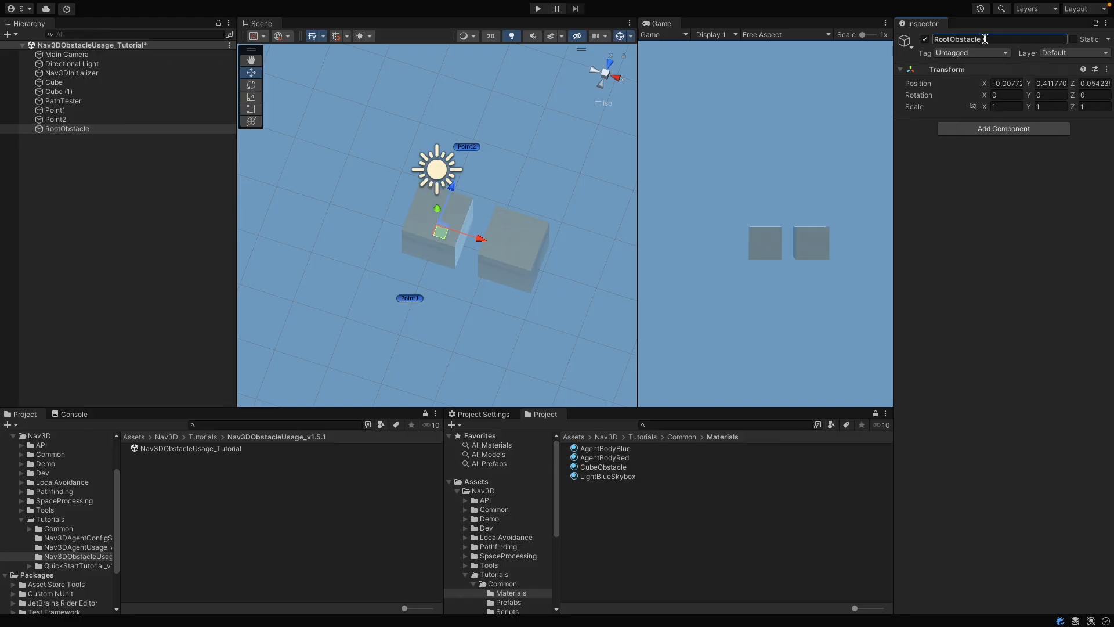
# Step: Set RootObstacle's position to X 0, Y 0, Z 0
pyautogui.click(1010, 83)
pyautogui.write('0')
pyautogui.click(1042, 83)
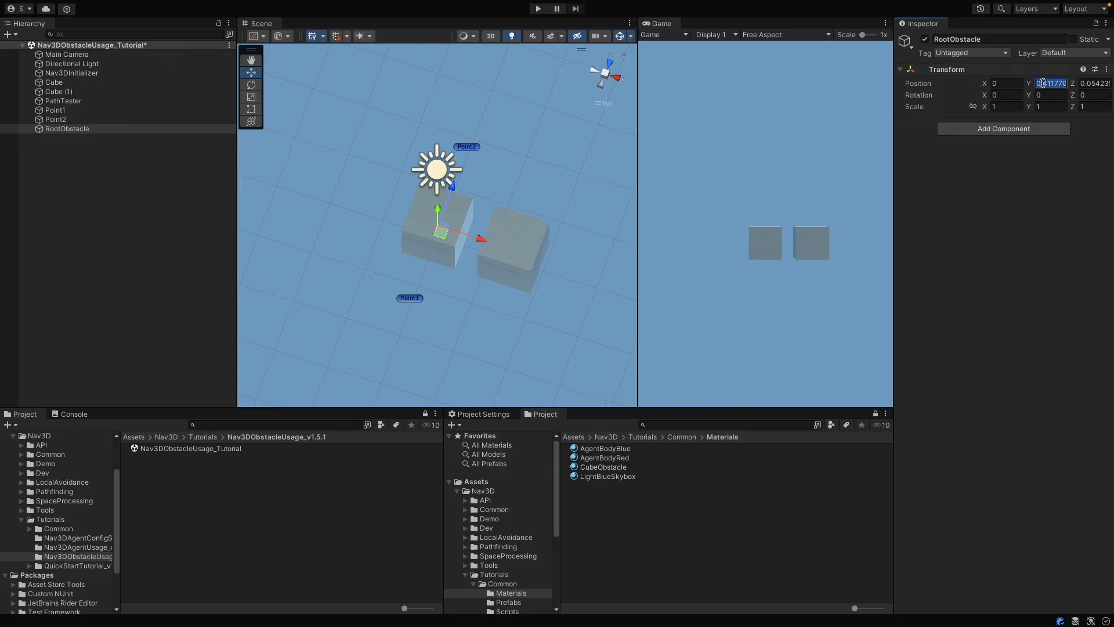
pyautogui.write('0')
pyautogui.click(1090, 84)
pyautogui.write('0')
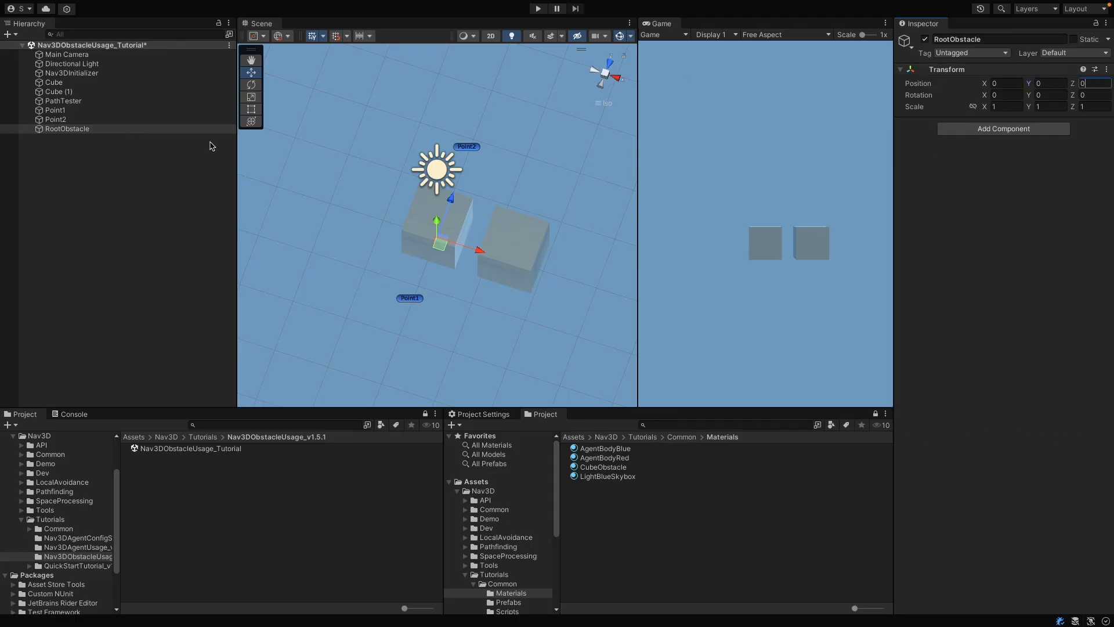
# Step: Move RootObstacle above the cubes in the hierarchy and make Cube and Cube (1) its children
pyautogui.moveTo(75, 128); pyautogui.dragTo(62, 86)
pyautogui.click(62, 94)
pyautogui.keyDown('shift'); pyautogui.click(63, 102); pyautogui.keyUp('shift')
# Step: Add a Nav 3D Obstacle component to RootObstacle
pyautogui.click(62, 86)
pyautogui.click(1003, 129)
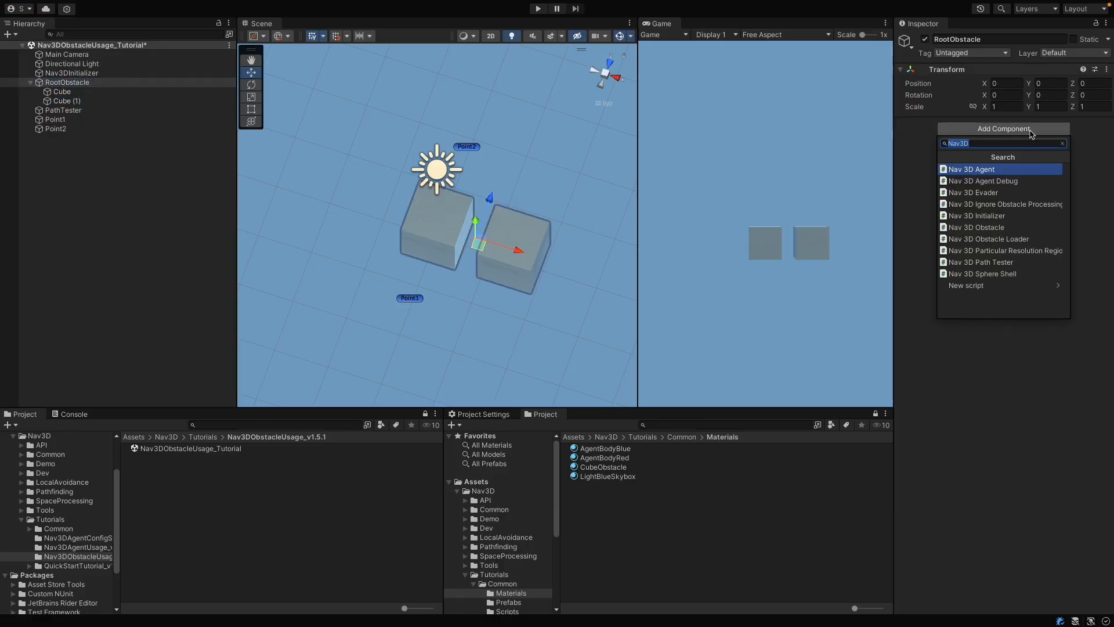
pyautogui.write('Nav3d')
pyautogui.press('Down')
pyautogui.press('Down')
pyautogui.press('Down')
pyautogui.press('Down')
pyautogui.press('Down')
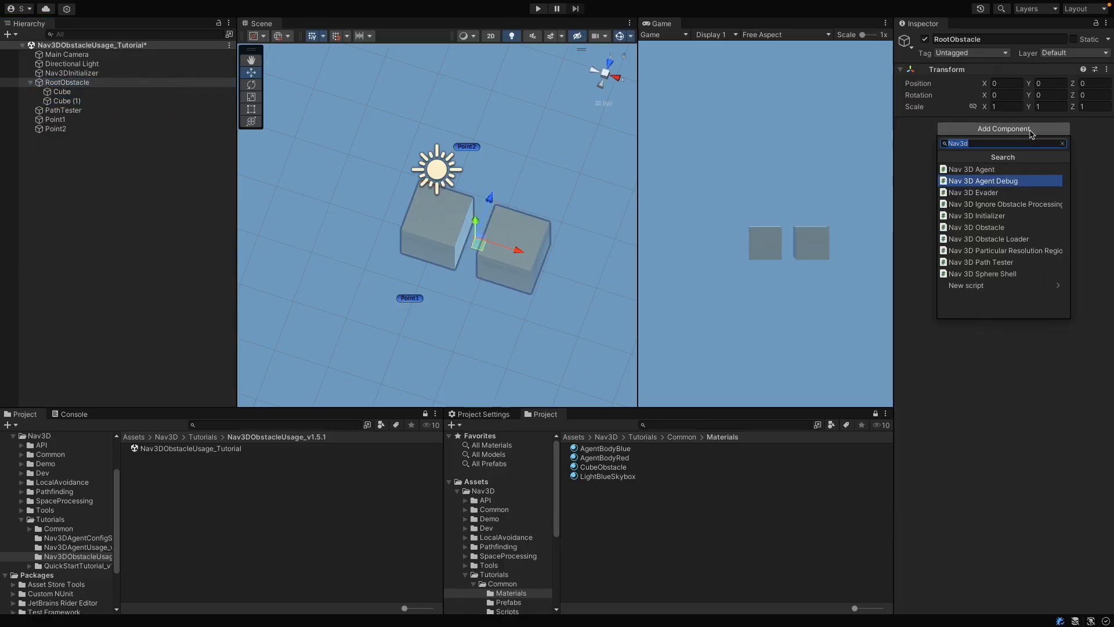
pyautogui.press('Return')
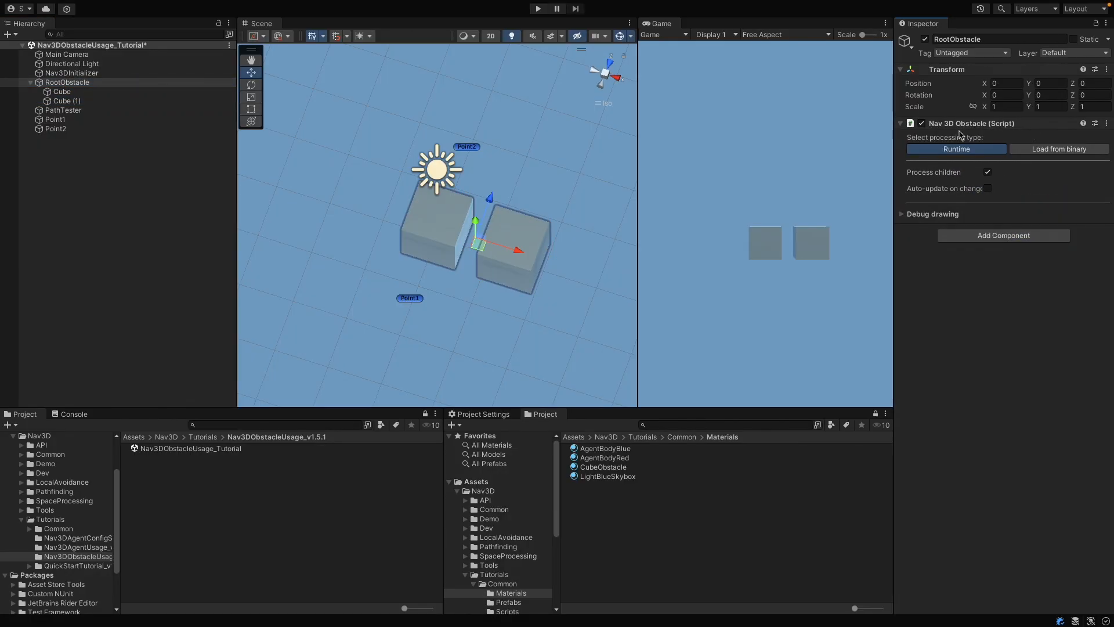
# Step: Run the scene with RootObstacle's occupied leaves drawn to inspect the combined obstacle, and stop the scene
pyautogui.click(538, 9)
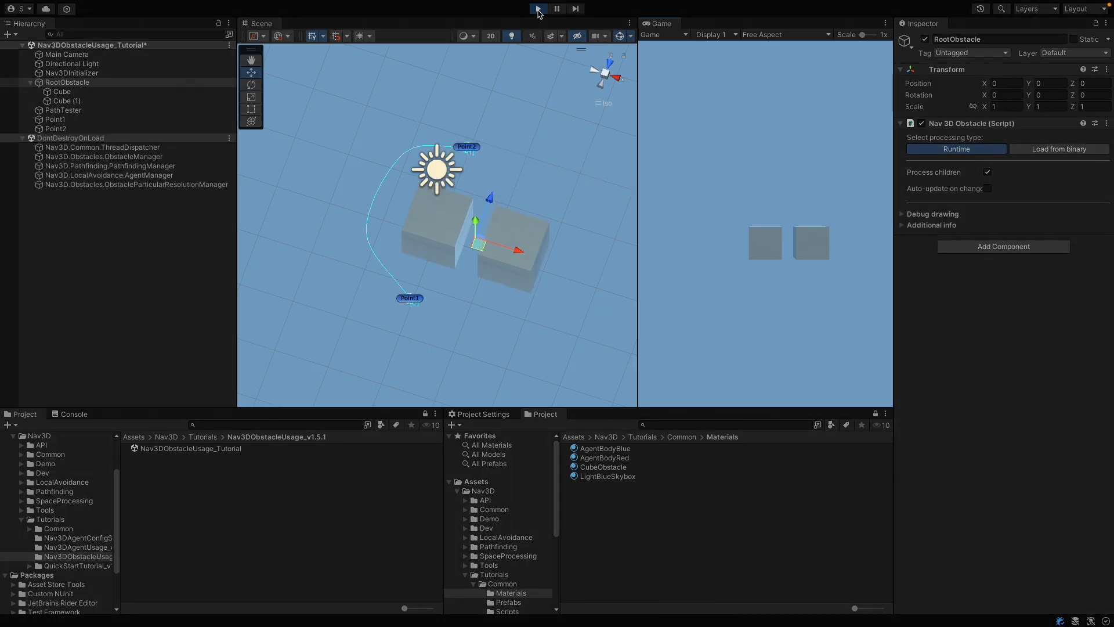
pyautogui.click(903, 214)
pyautogui.click(987, 226)
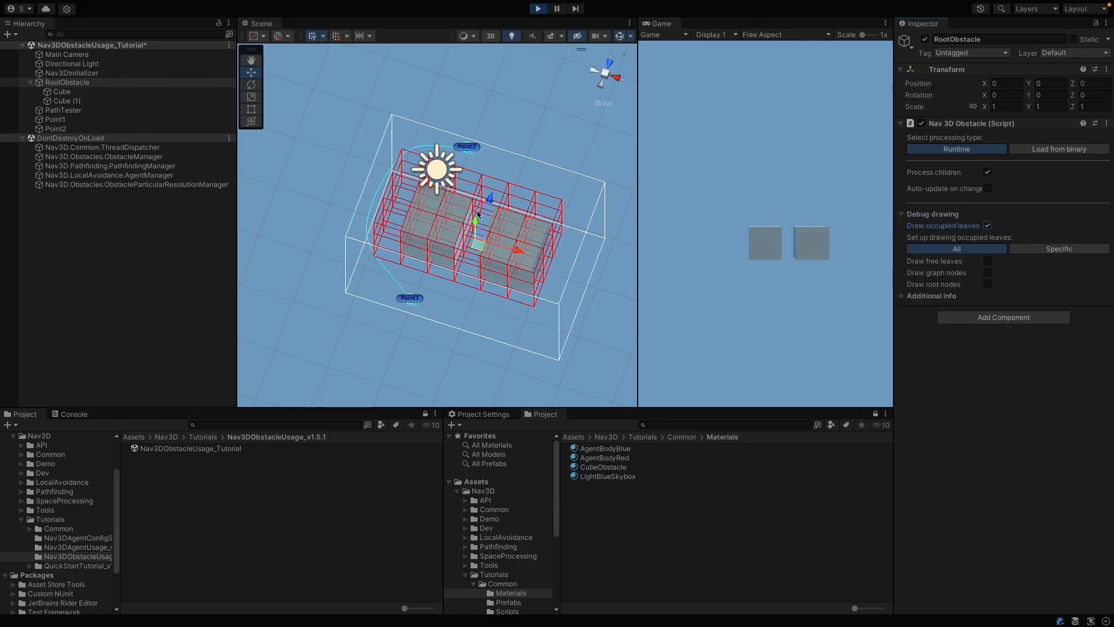
pyautogui.hotkey('ctrl', 'p')
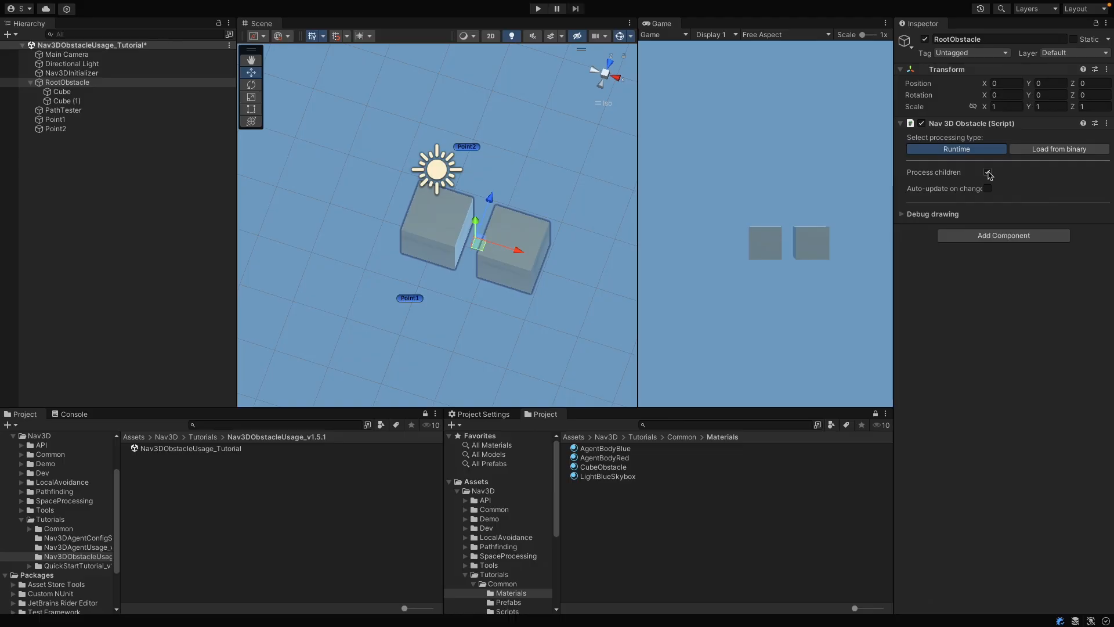
# Step: Add the Nav 3D Ignore Obstacle Processing Tag component to the child object Cube
pyautogui.click(66, 95)
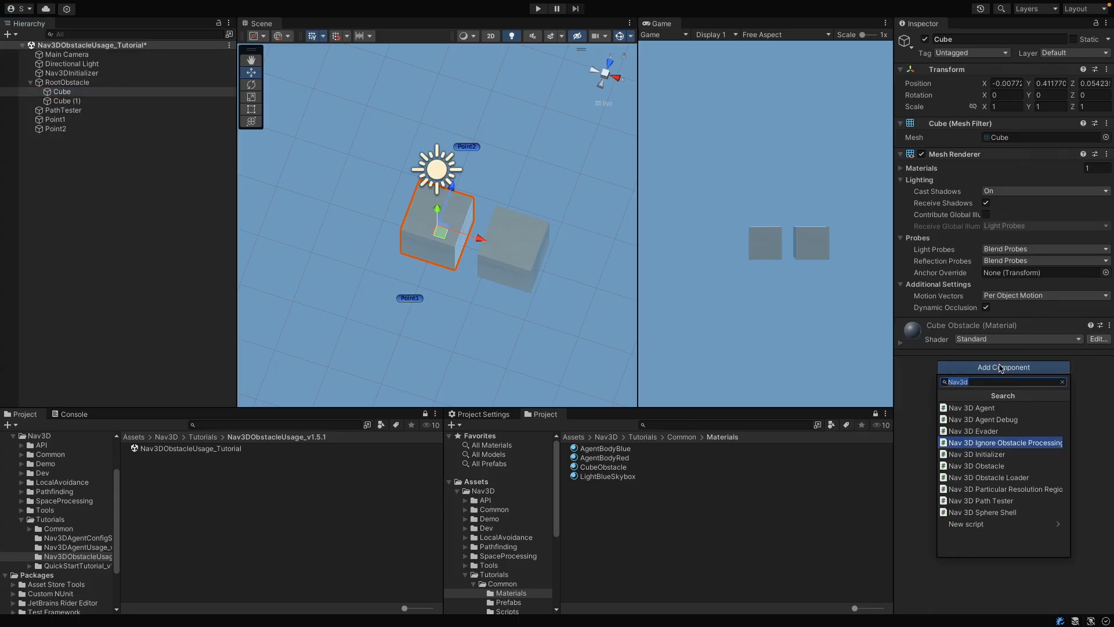
pyautogui.click(1001, 368)
pyautogui.click(996, 444)
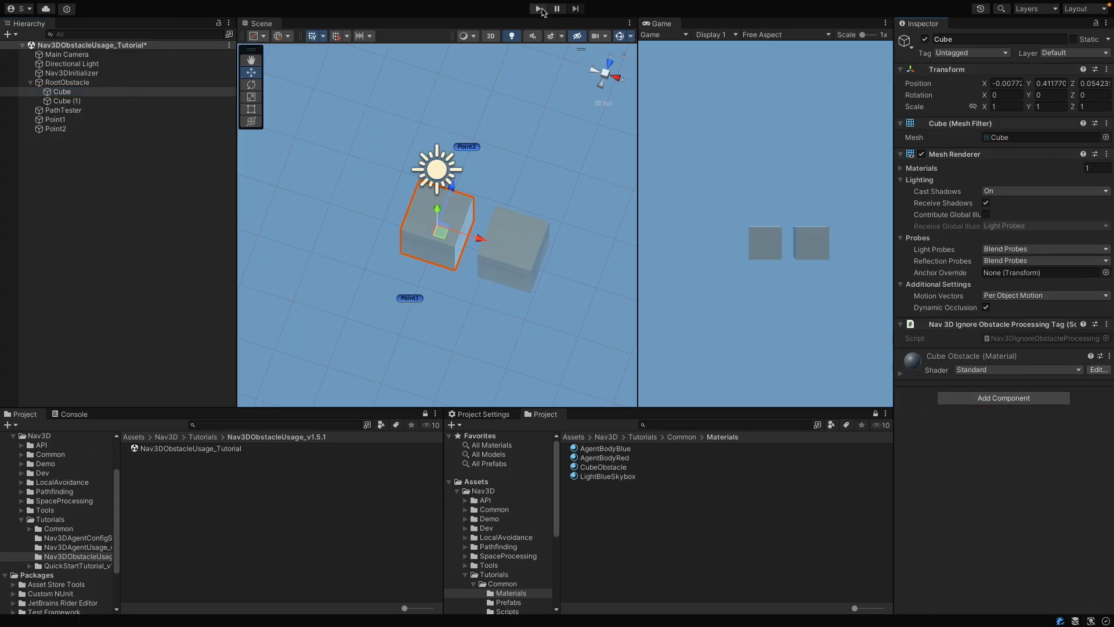
# Step: Run the scene and turn on drawing of occupied leaves for RootObstacle to check how the tagged cube is processed
pyautogui.click(540, 8)
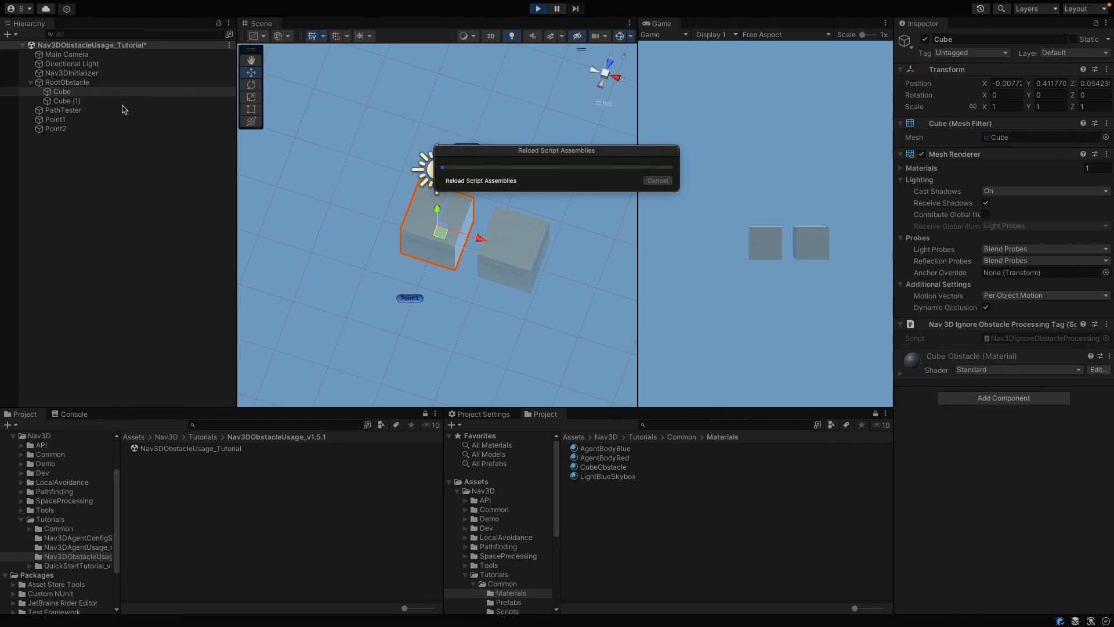
pyautogui.click(93, 83)
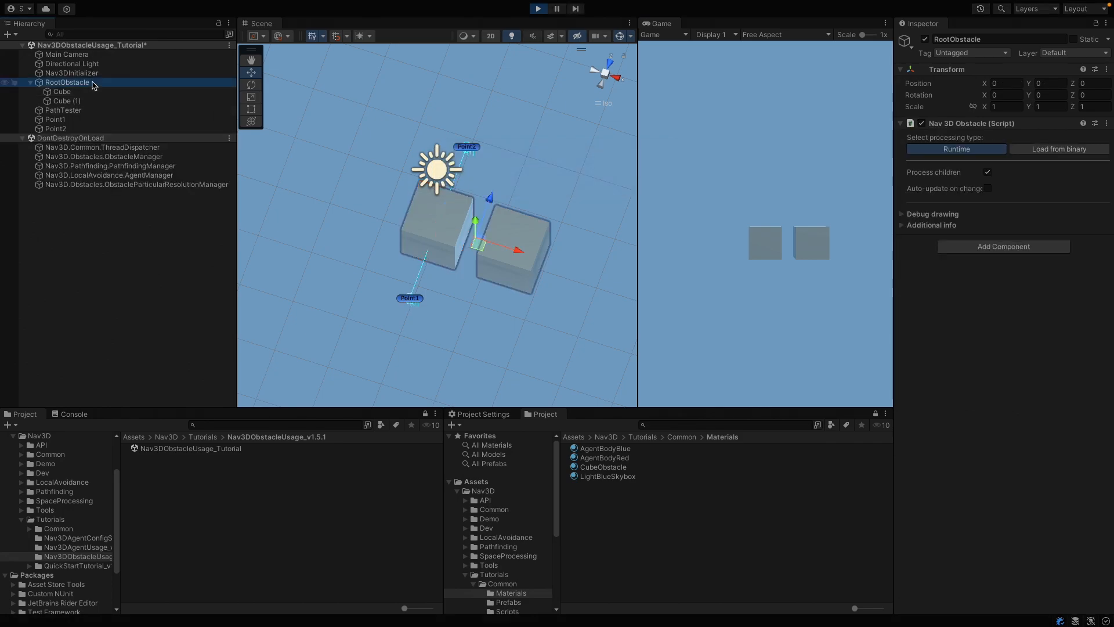
pyautogui.click(954, 214)
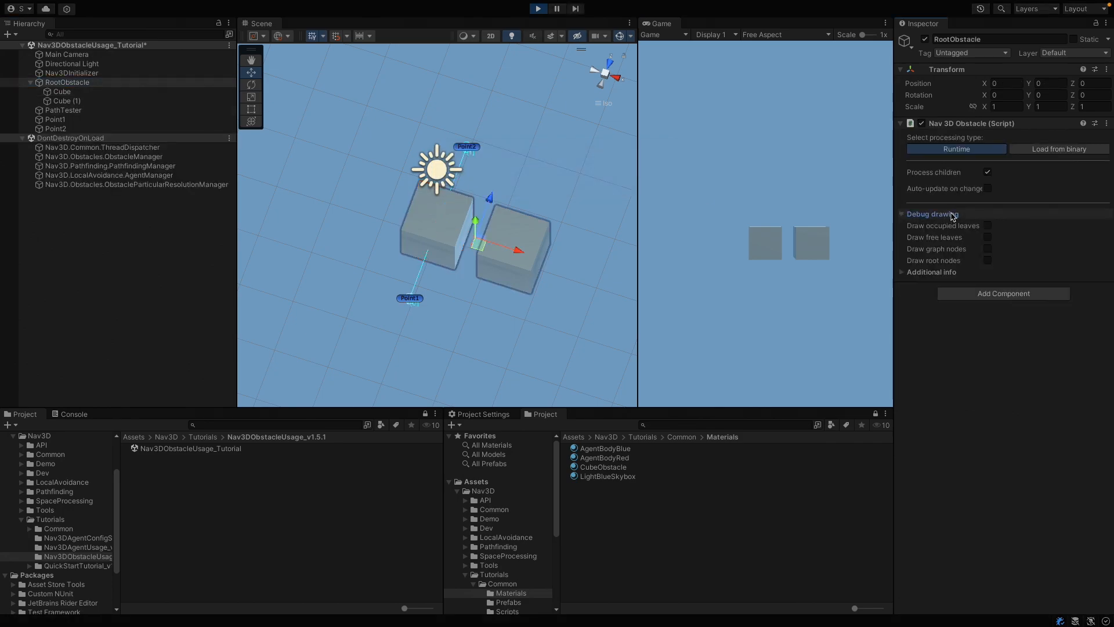
pyautogui.click(987, 226)
# Step: Move Point1 along X to about 2.64 to test the path around the untagged cube, and stop the scene
pyautogui.moveTo(506, 130)
pyautogui.keyDown('alt'); pyautogui.mouseDown()
pyautogui.moveTo(643, 79)
pyautogui.moveTo(545, 86)
pyautogui.mouseUp(); pyautogui.keyUp('alt')
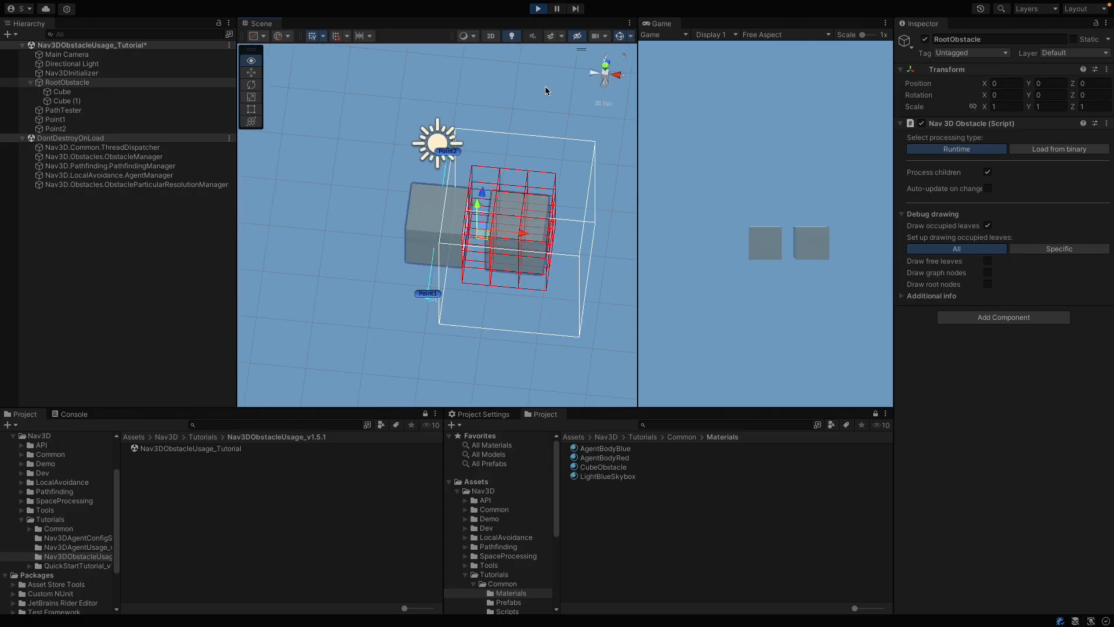
pyautogui.click(425, 297)
pyautogui.moveTo(479, 311); pyautogui.dragTo(628, 308)
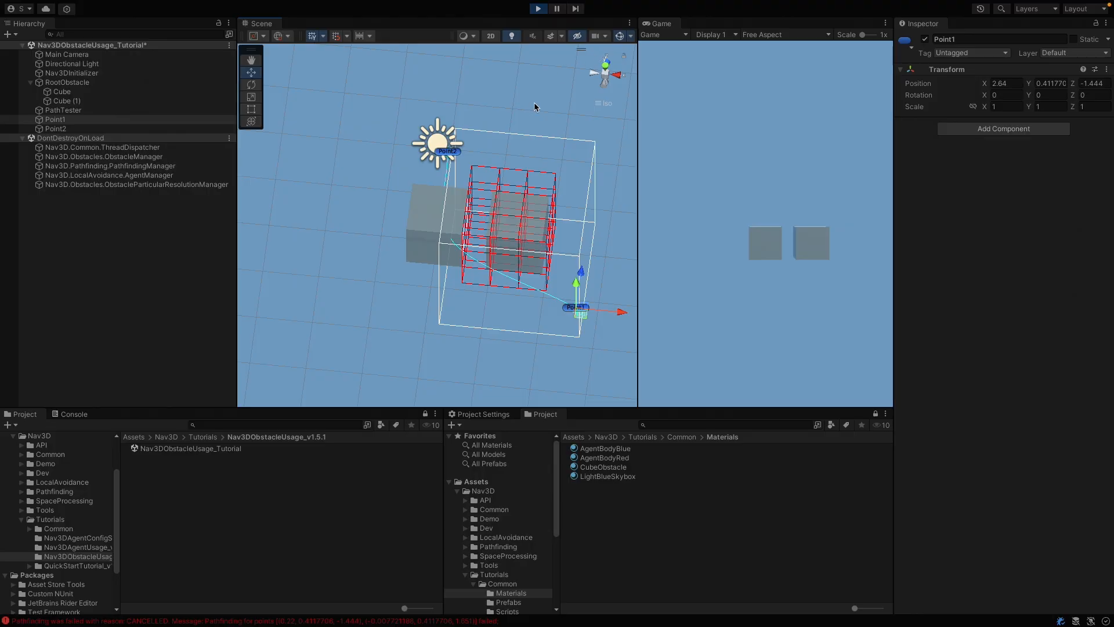
pyautogui.click(538, 8)
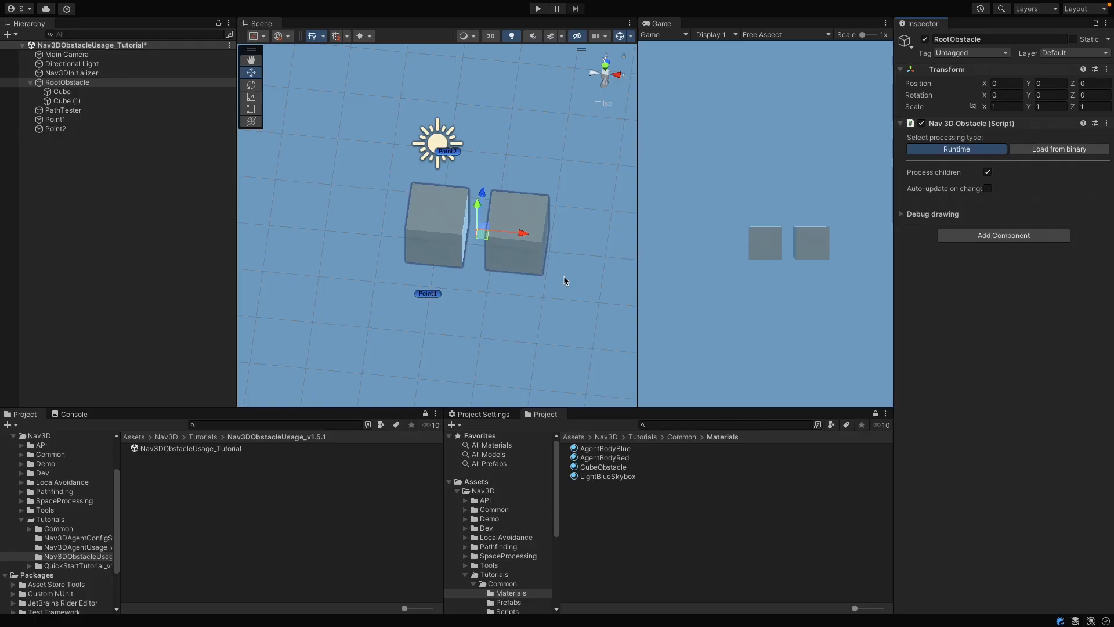
# Step: Set RootObstacle's processing type to Load from binary and create a Nav3D obstacle loader in the scene
pyautogui.click(1093, 149)
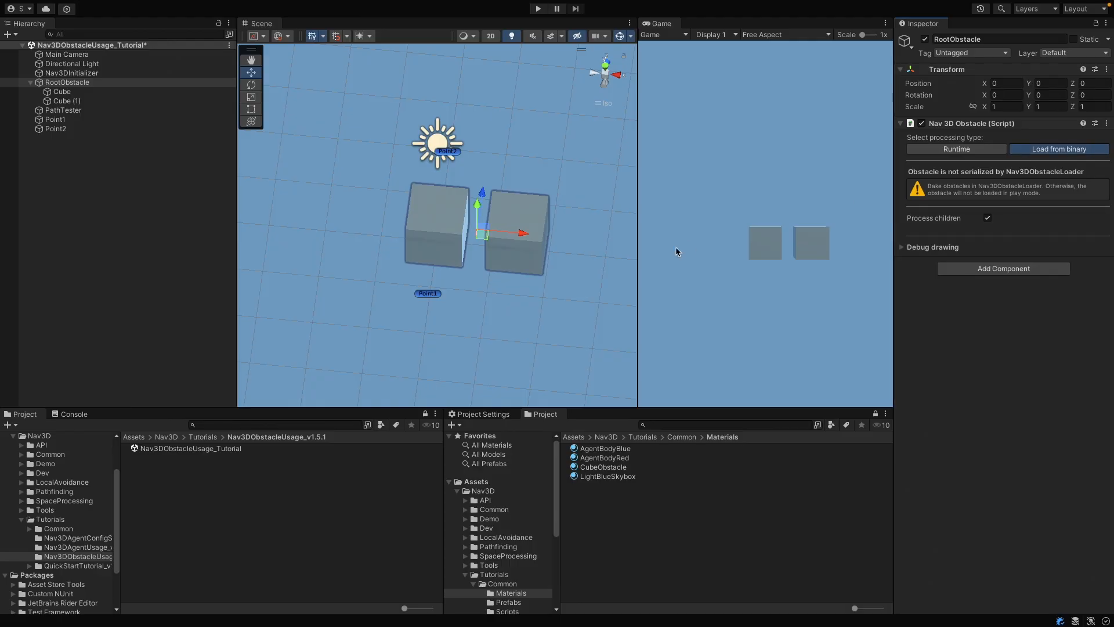
pyautogui.click(392, 7)
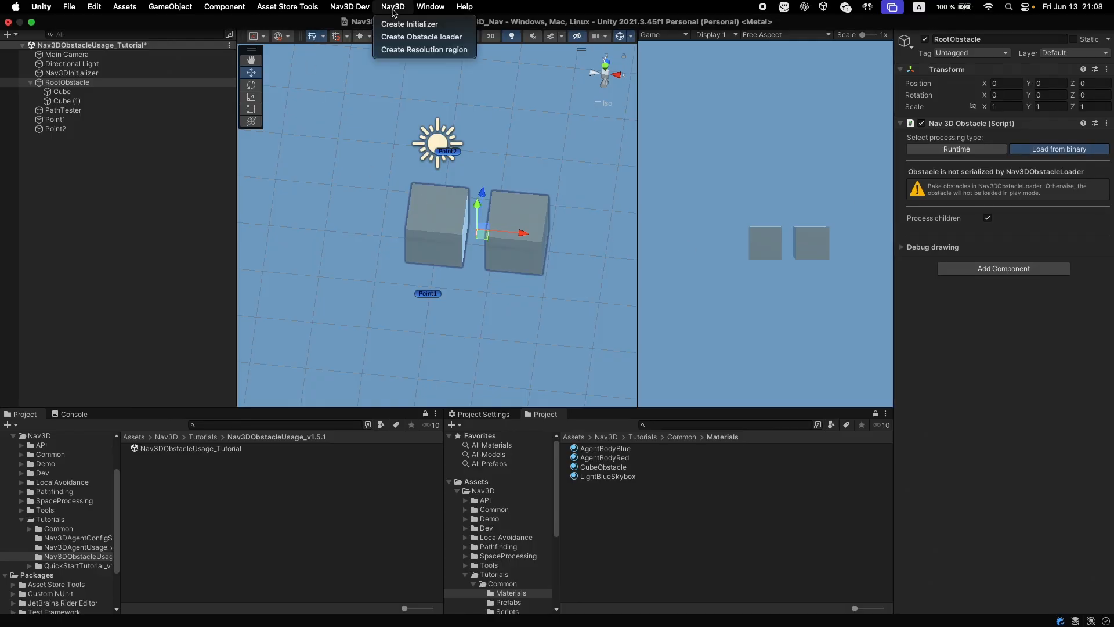
pyautogui.click(421, 37)
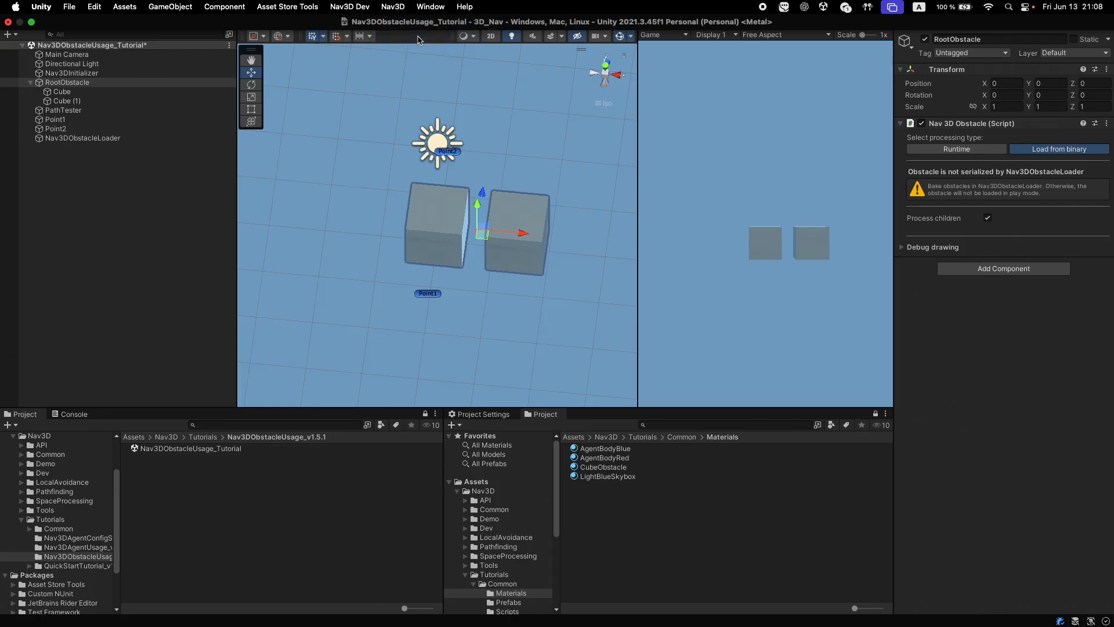
# Step: Bake and serialize the obstacles from Nav3DObstacleLoader, saving the binary as Nav3DObstacleUsage_Tutorial in the Nav3DObstacleUsage_v1.5.1 folder
pyautogui.click(152, 138)
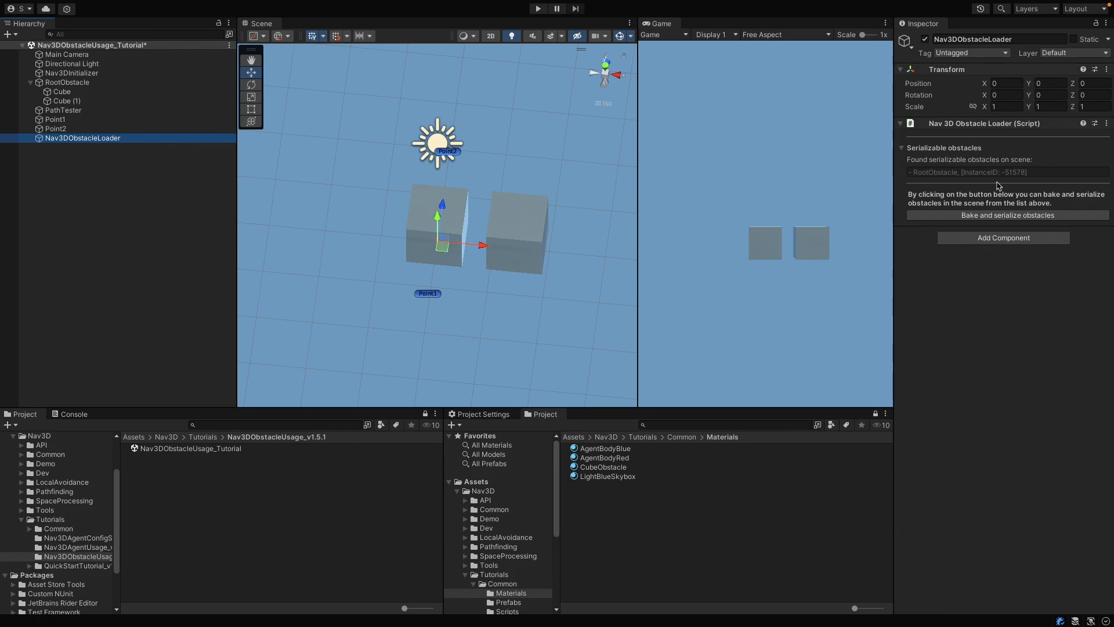
pyautogui.click(1007, 216)
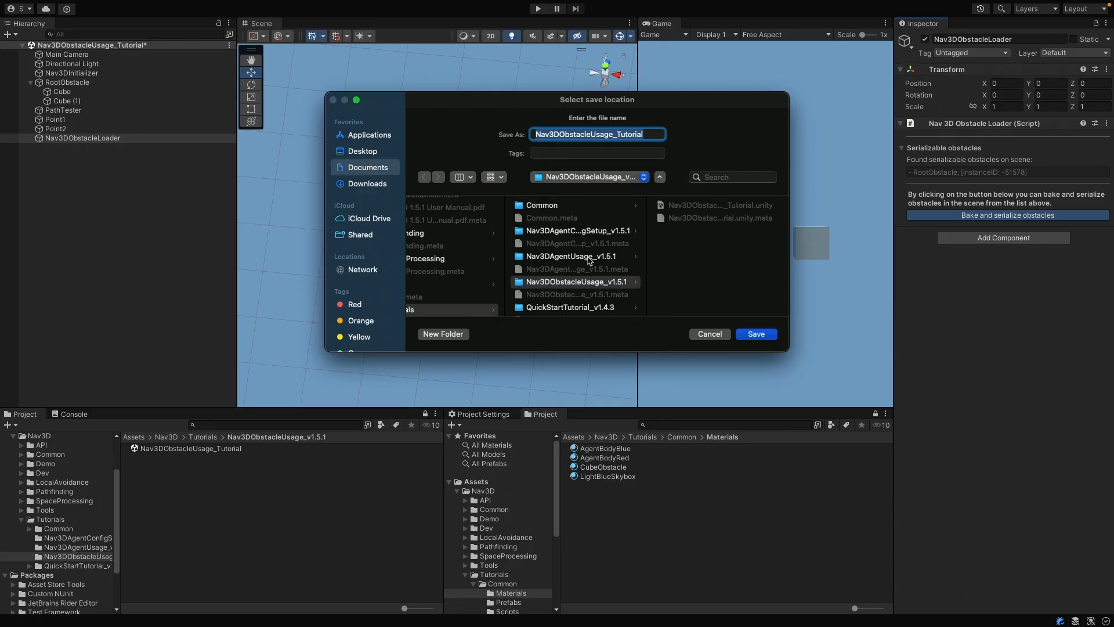
pyautogui.hscroll(-5, 591, 261)
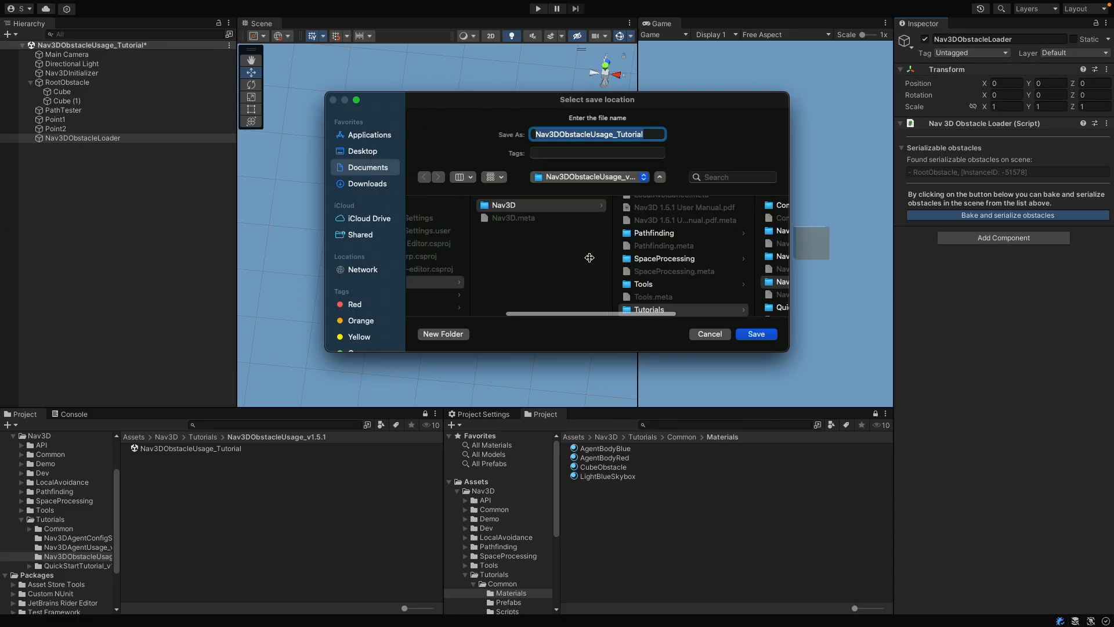
pyautogui.hscroll(5, 590, 259)
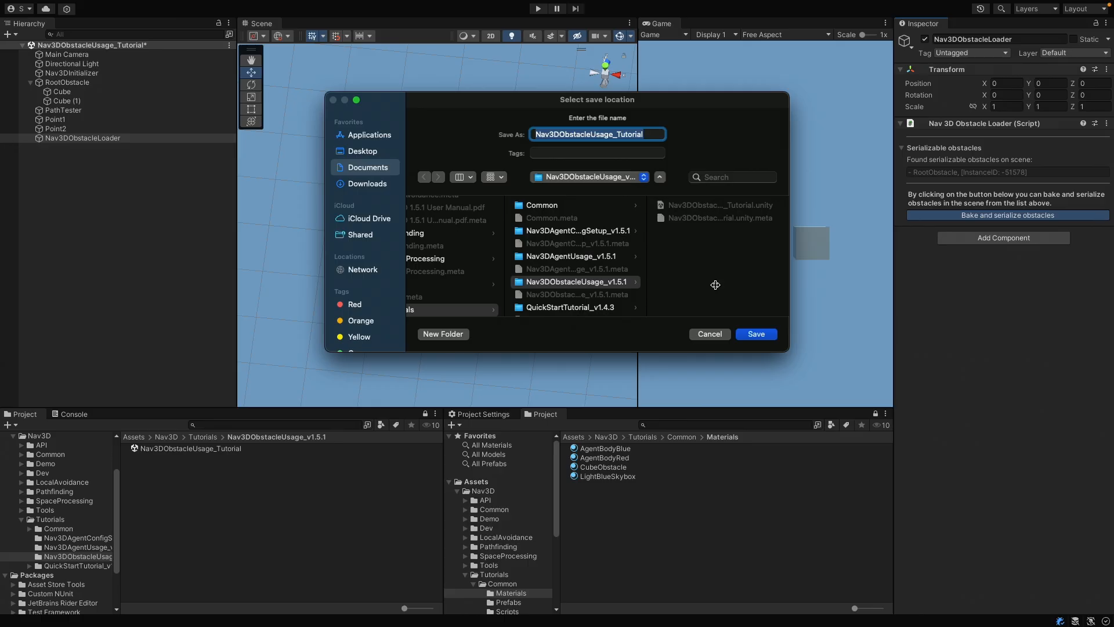
pyautogui.click(753, 335)
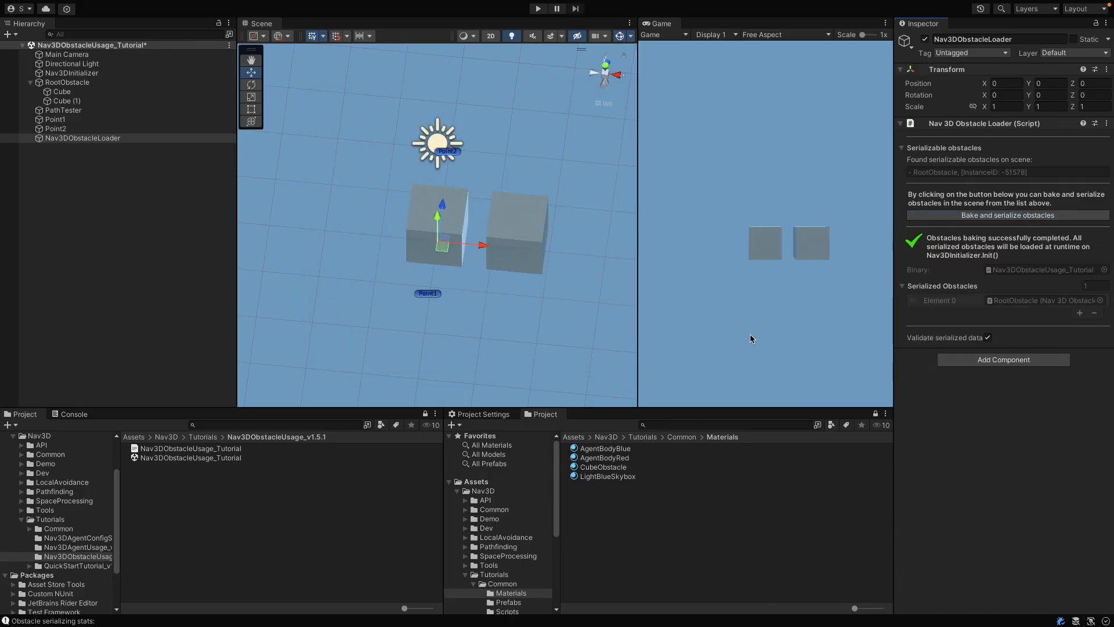
pyautogui.click(232, 450)
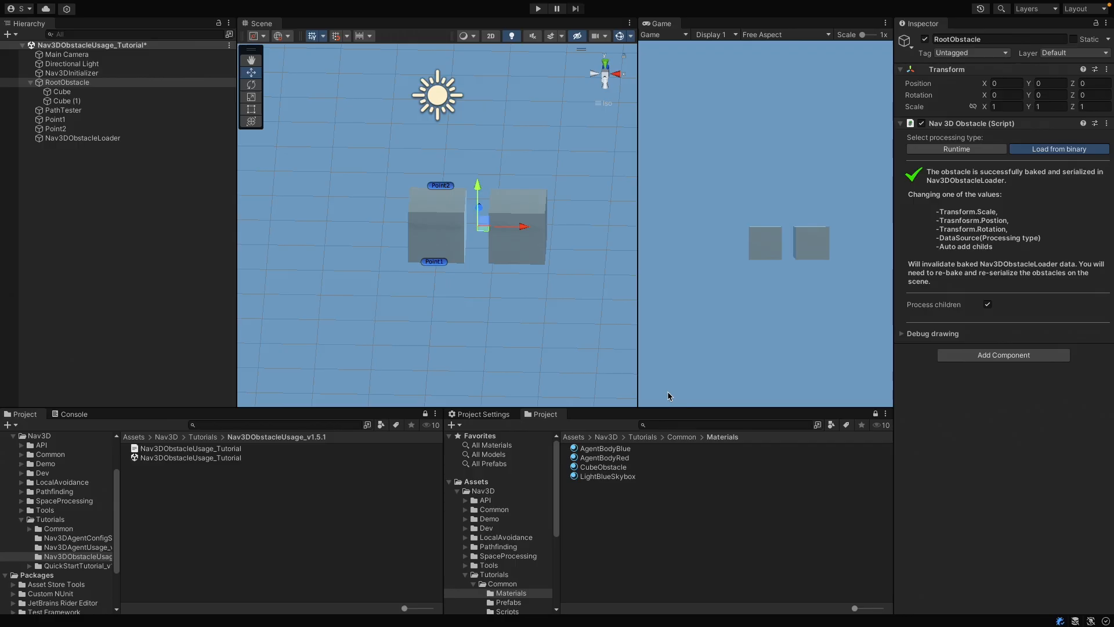
# Step: Run the scene with the baked obstacle data and draw RootObstacle's occupied leaves to check the loaded obstacle
pyautogui.click(539, 9)
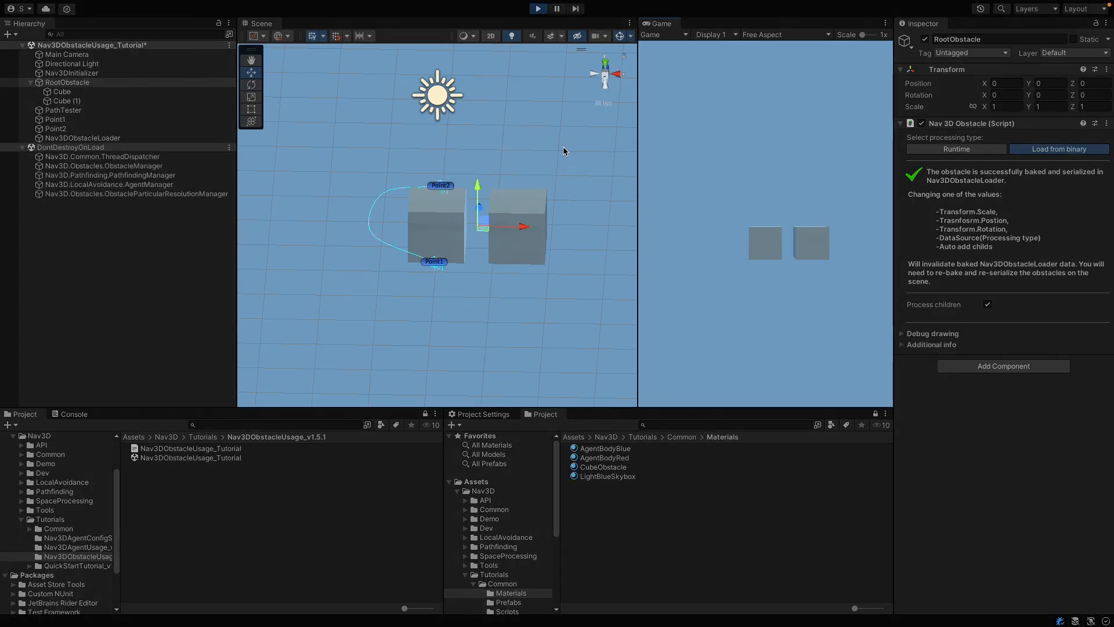
pyautogui.click(904, 333)
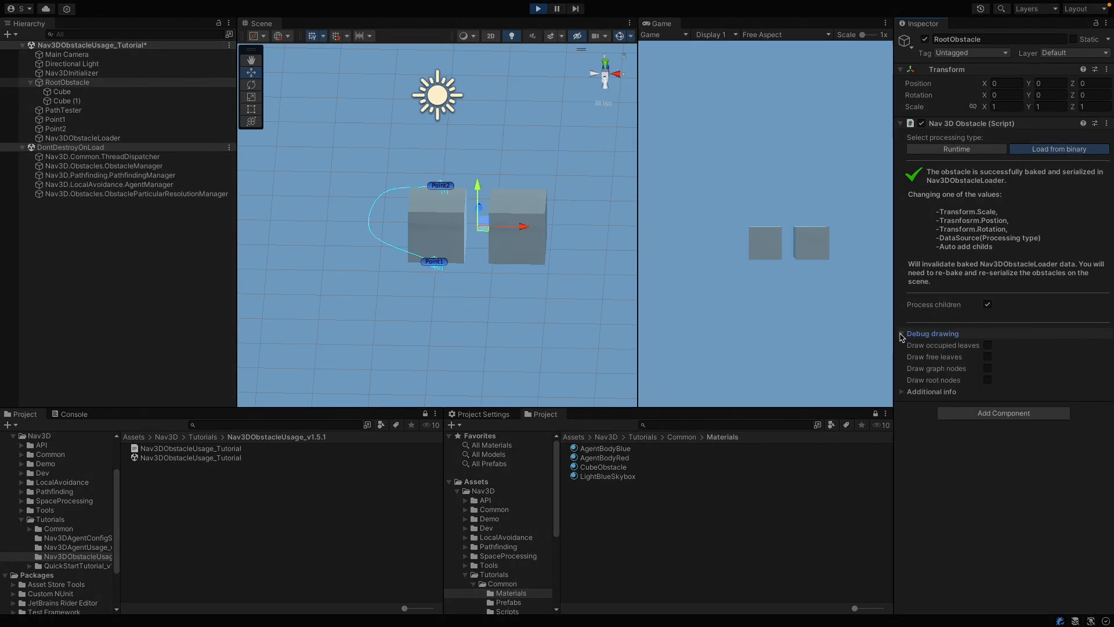
pyautogui.click(987, 345)
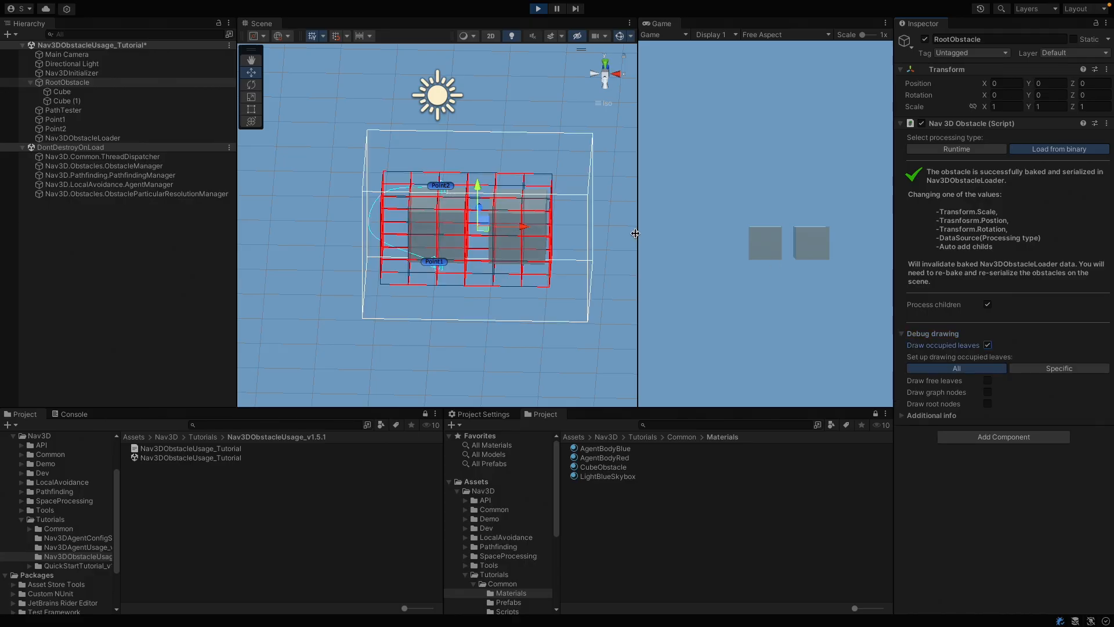